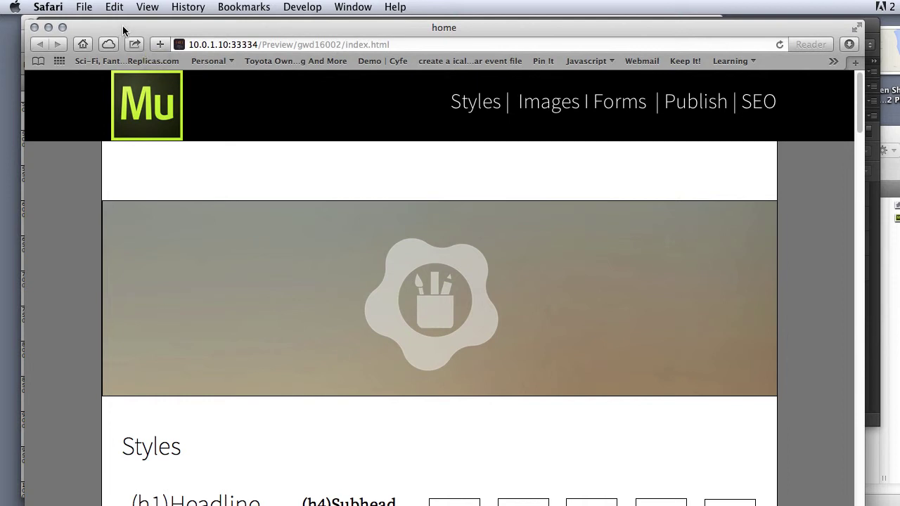
- Drag the Safari preview window off to the right to uncover Photoshop's homePSbuttonState.psd
left_click_drag(122, 26, 899, 42)
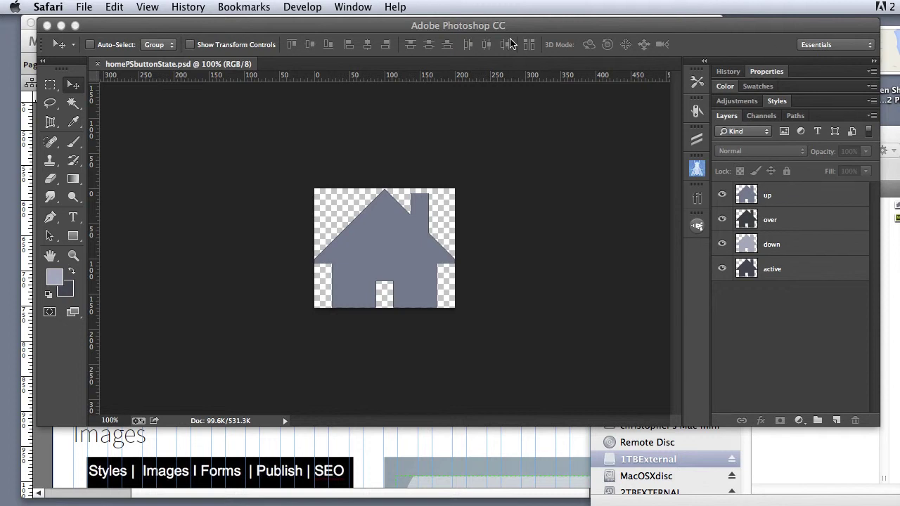
- Bring the Photoshop window with homePSbuttonState.psd to the front and shift it slightly left
left_click(403, 26)
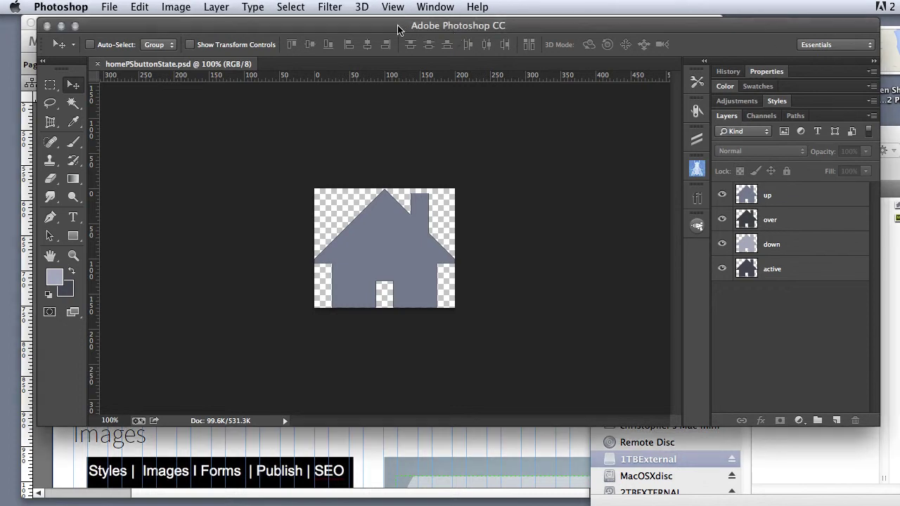
left_click_drag(379, 27, 366, 28)
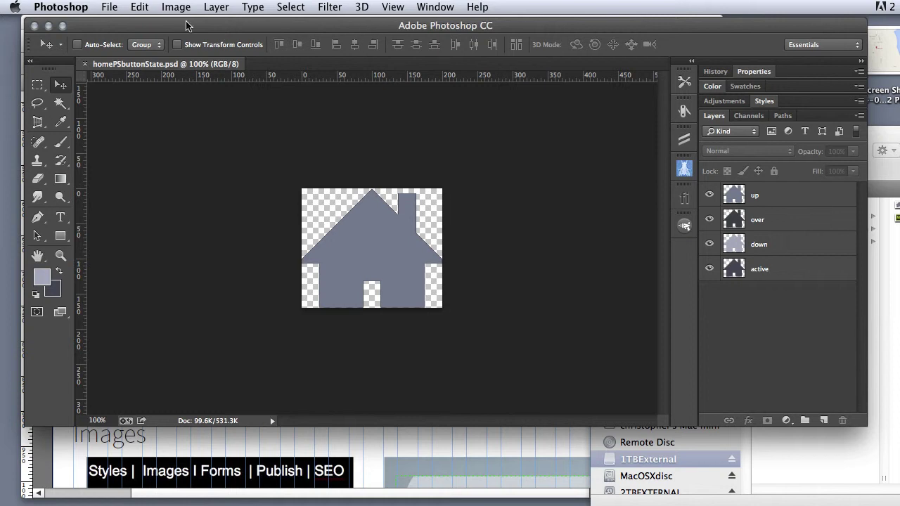
- Create a new 64 × 64 px document, Untitled-1, with a transparent background
left_click(109, 7)
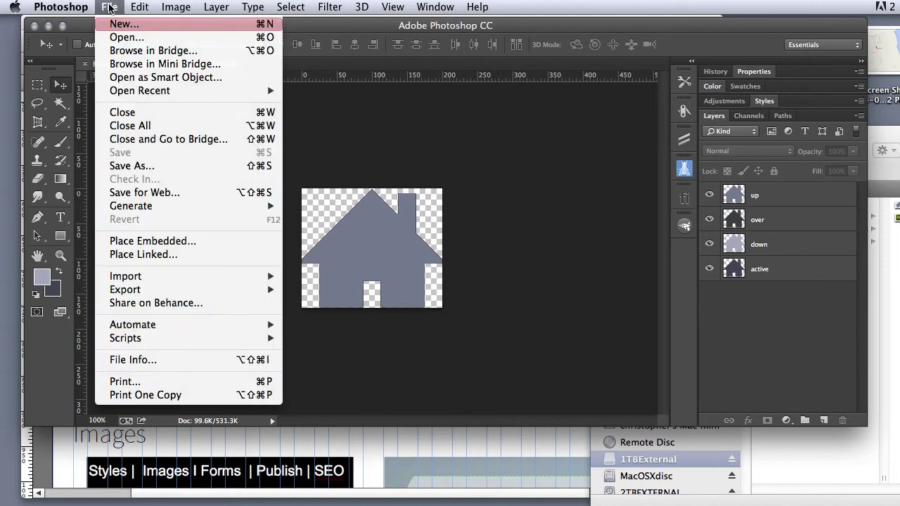
left_click(124, 24)
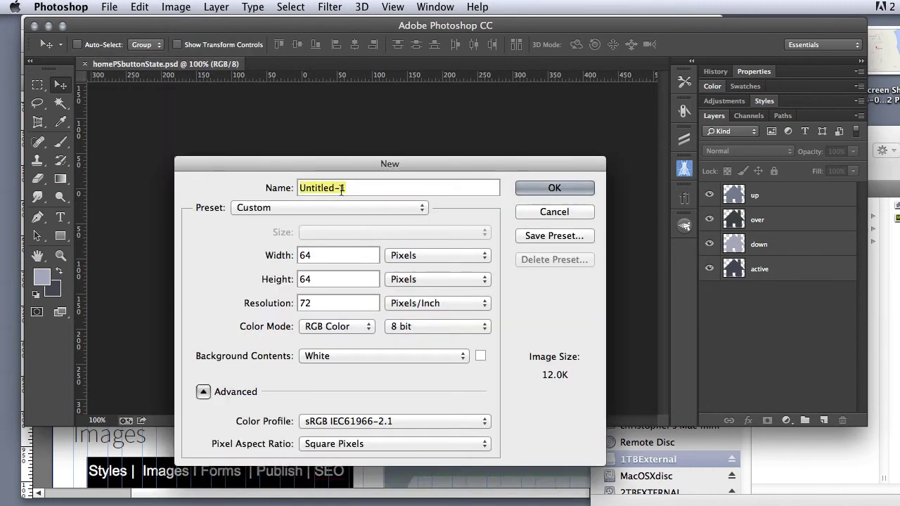
left_click_drag(351, 167, 355, 134)
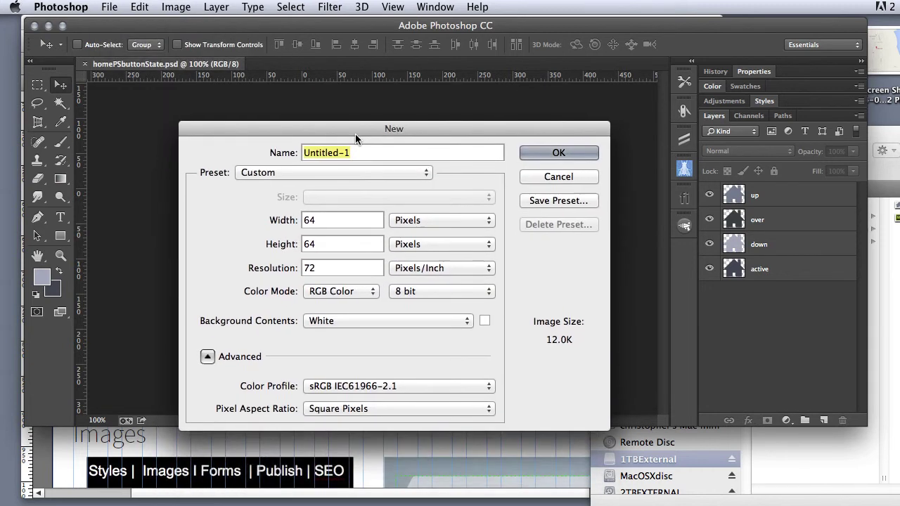
left_click(320, 222)
left_click_drag(320, 222, 284, 244)
left_click(315, 220)
left_click(316, 244)
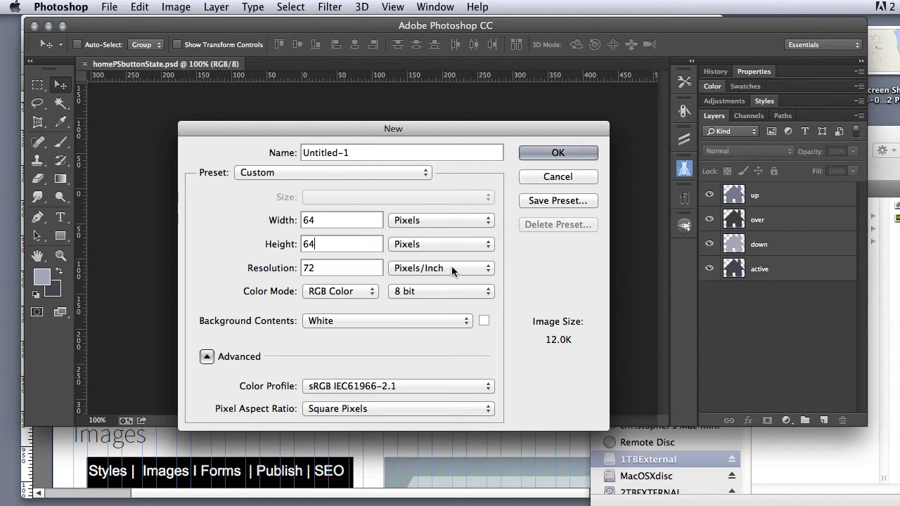
left_click(465, 322)
left_click(444, 345)
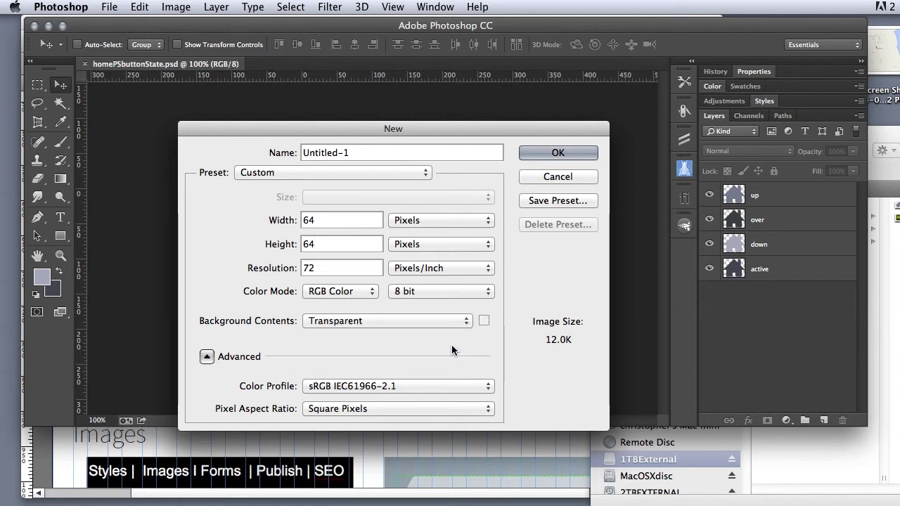
left_click(547, 155)
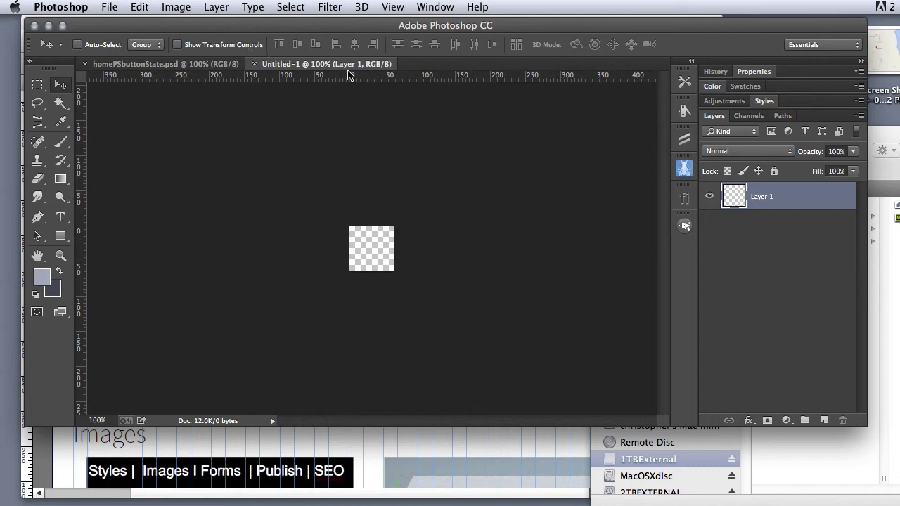
- Search Flaticon for 'pencil' and drag a striped pencil icon onto the Untitled-1 canvas
left_click(680, 201)
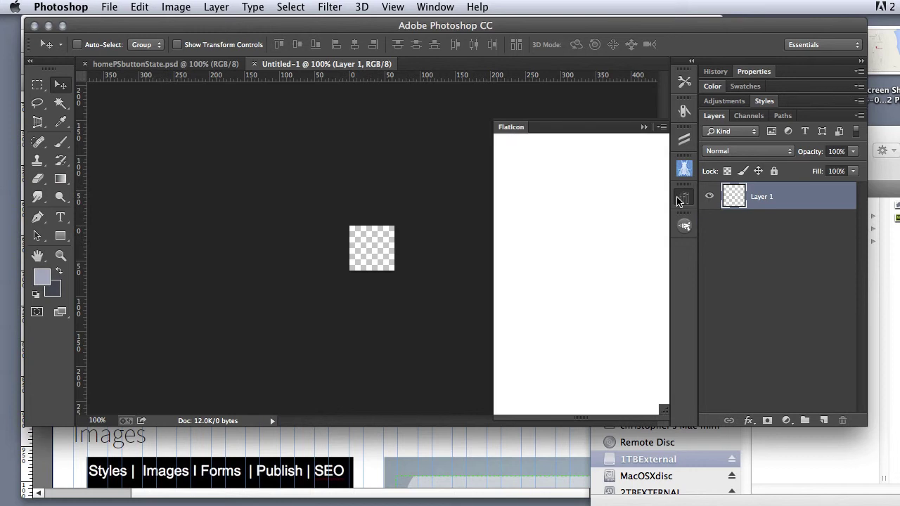
left_click(569, 145)
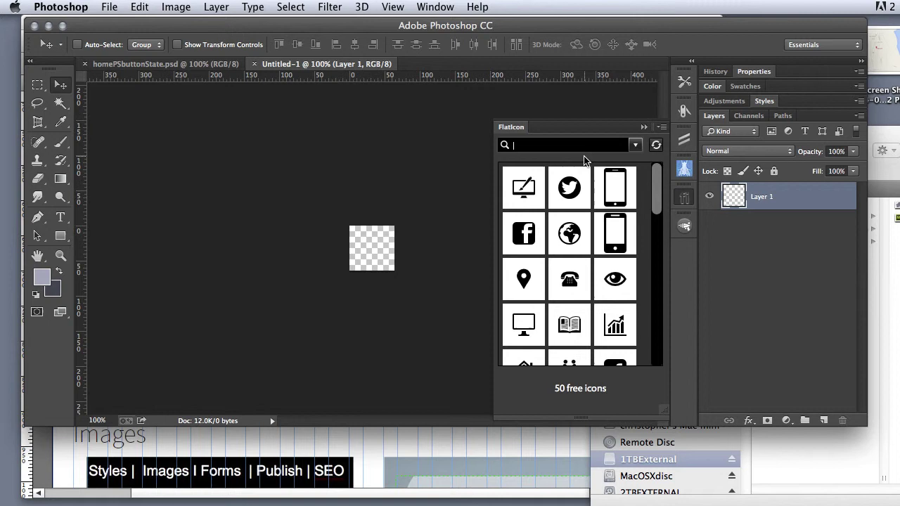
type("pe")
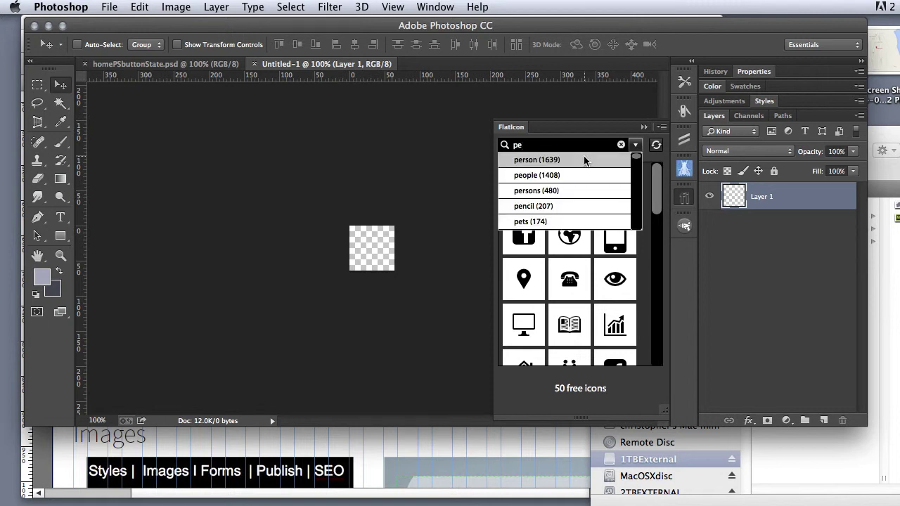
type("n")
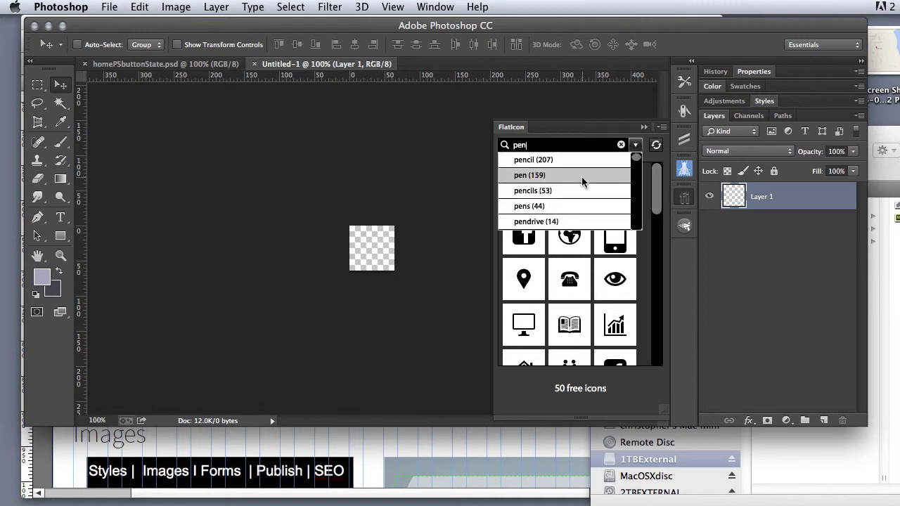
left_click(580, 161)
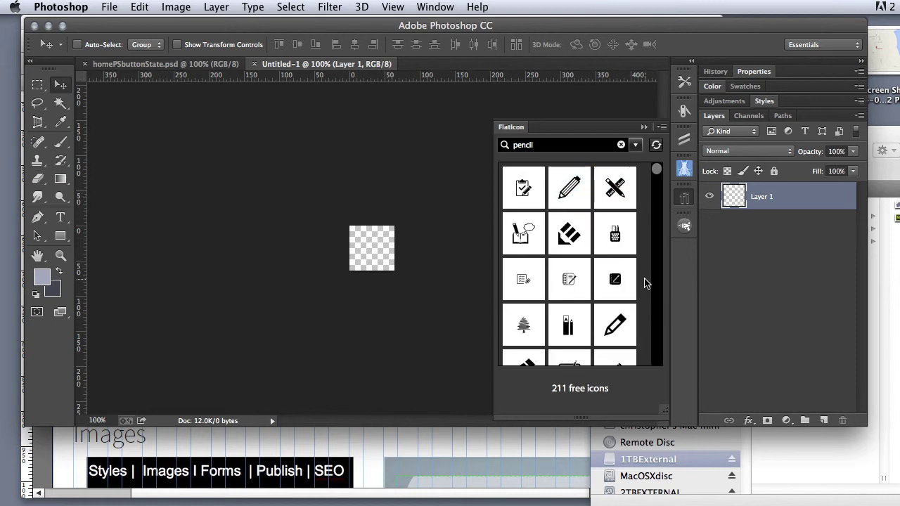
left_click_drag(656, 179, 660, 206)
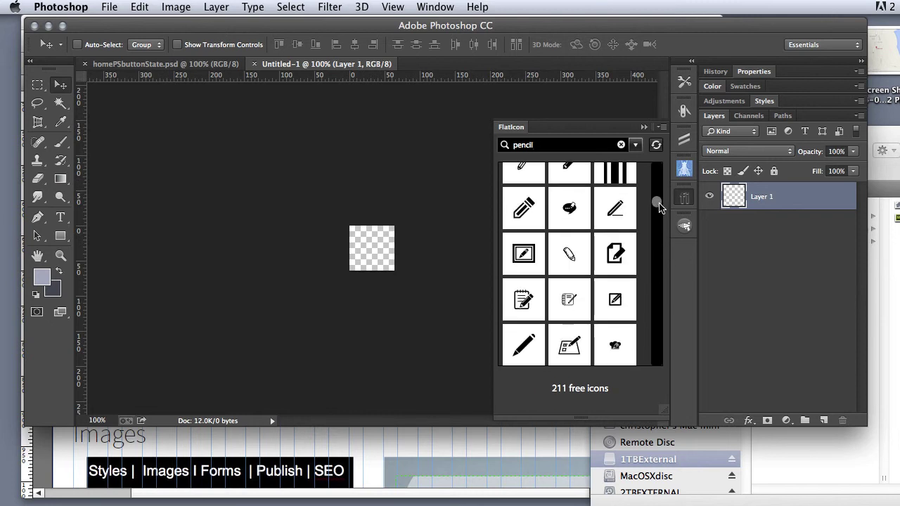
mouse_move(521, 217)
left_mouse_down()
mouse_move(412, 249)
mouse_move(373, 244)
left_mouse_up()
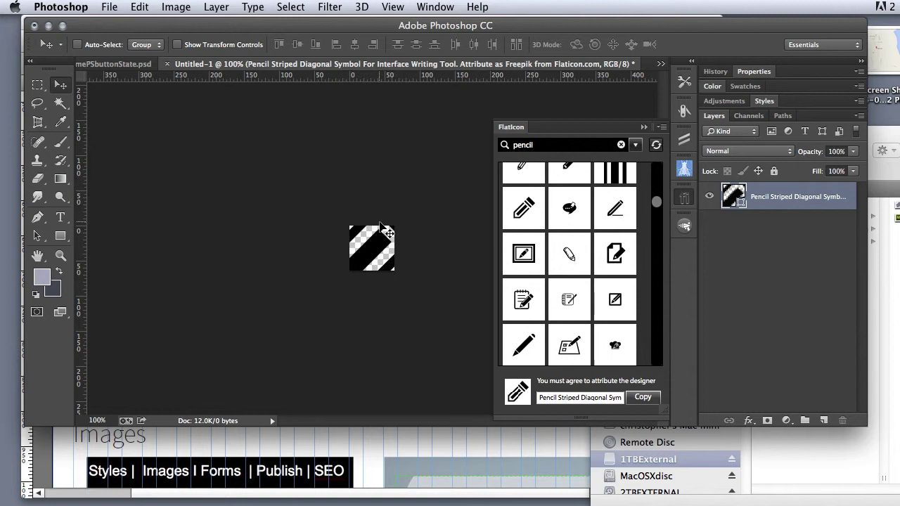
- Scale the pencil icon down to about 25% and move it onto the 64-pixel canvas
key("super+t")
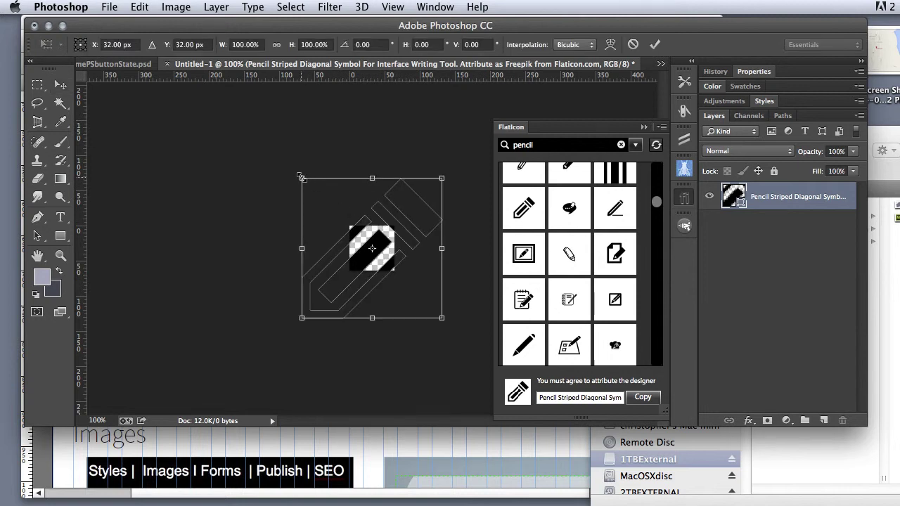
mouse_move(302, 177)
left_mouse_down()
mouse_move(389, 269)
mouse_move(372, 249)
left_mouse_up()
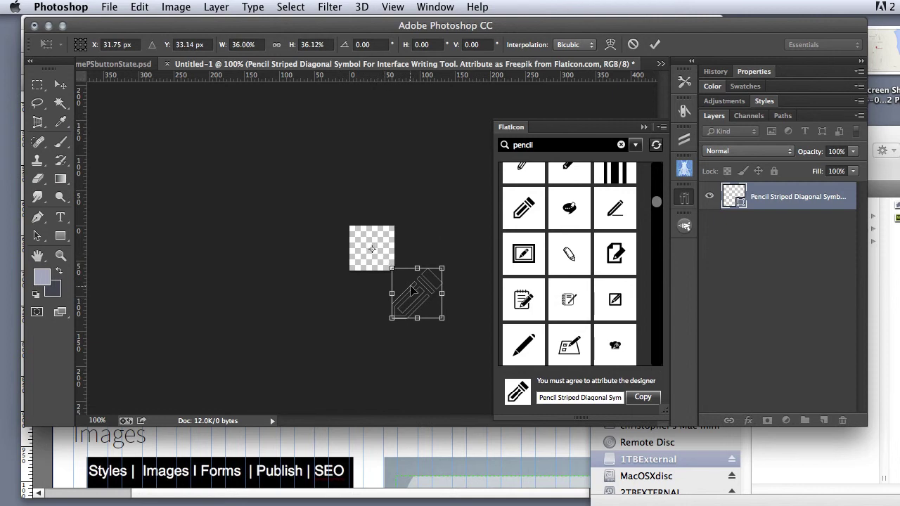
mouse_move(433, 284)
left_mouse_down()
mouse_move(399, 272)
mouse_move(384, 237)
mouse_move(352, 226)
mouse_move(382, 239)
left_mouse_up()
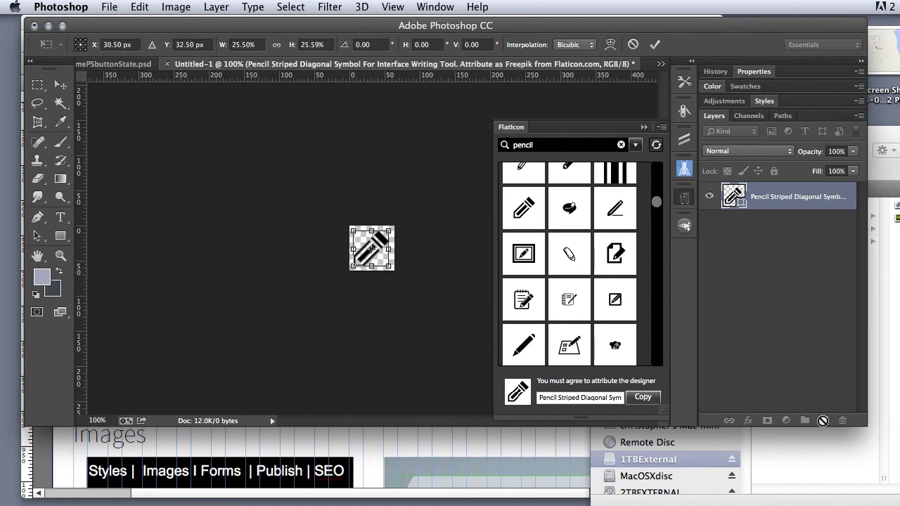
- Commit the transform, add a layer below the pencil, and fill it with pale lavender-grey
key("Return")
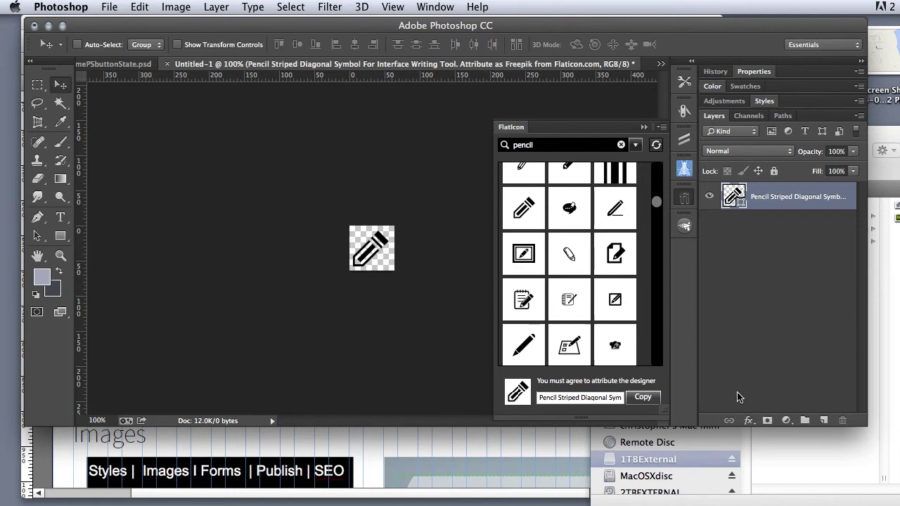
left_click(812, 420)
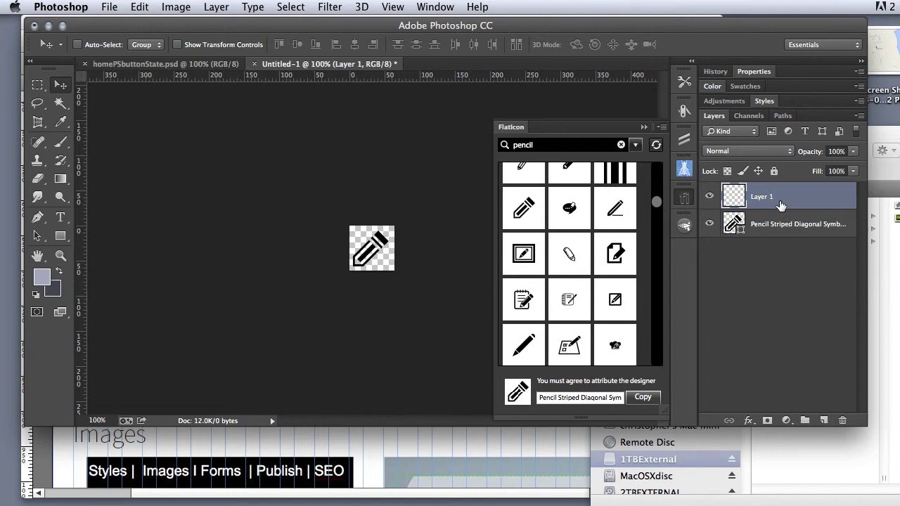
left_click_drag(778, 205, 777, 243)
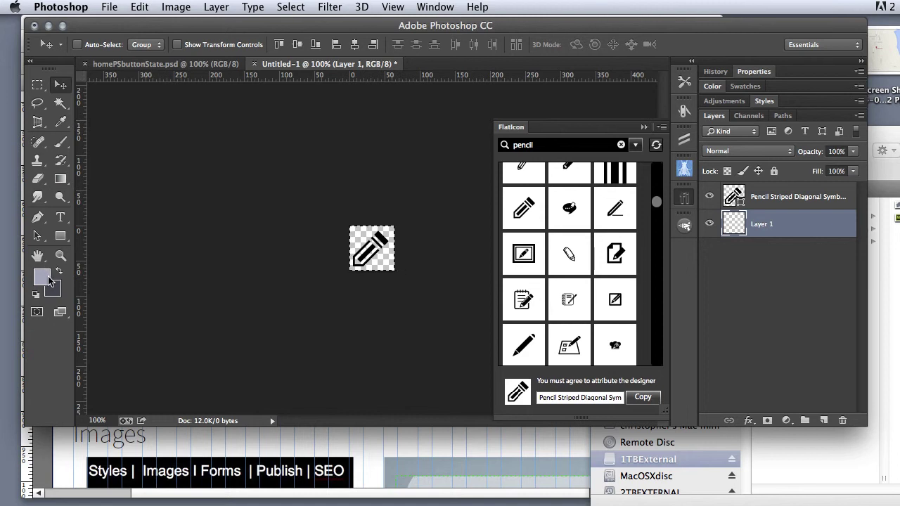
key("alt+BackSpace")
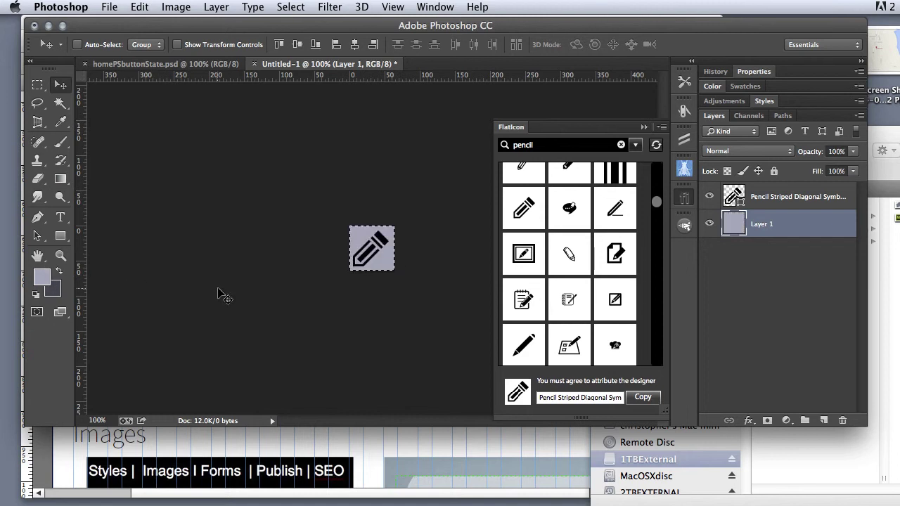
key("super+BackSpace")
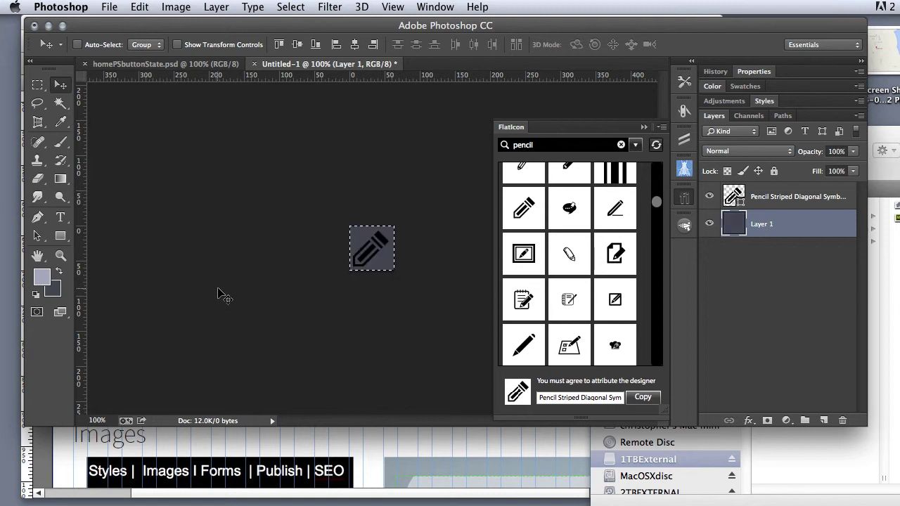
key("alt+BackSpace")
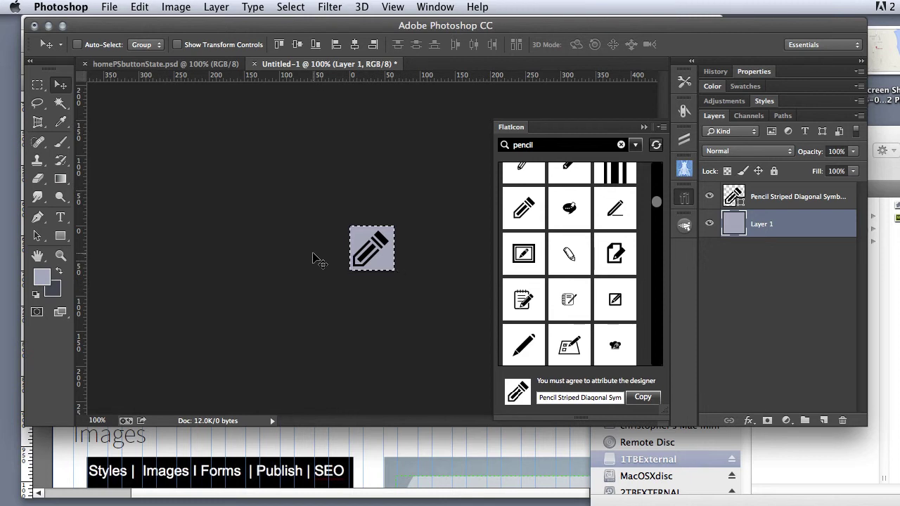
- Deselect, pick the pencil layer, and nudge the pencil until it is centred on the square
key("super+d")
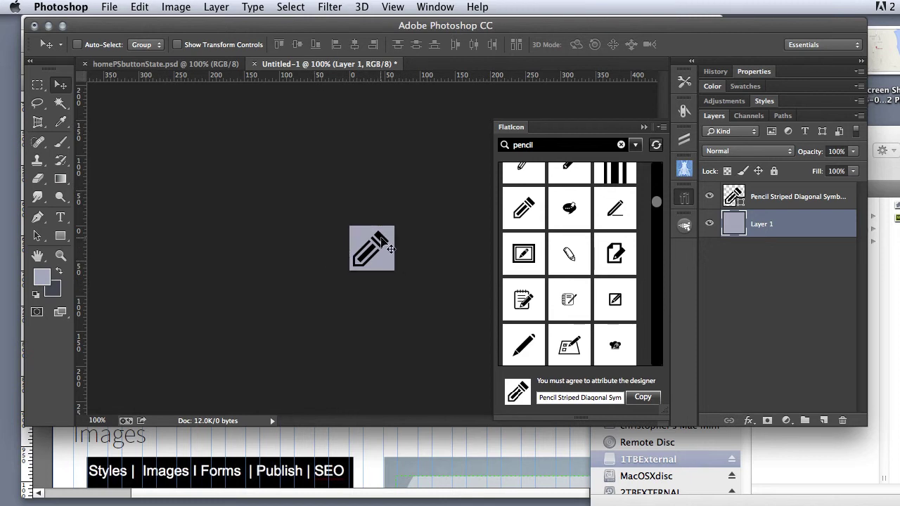
left_click(795, 198)
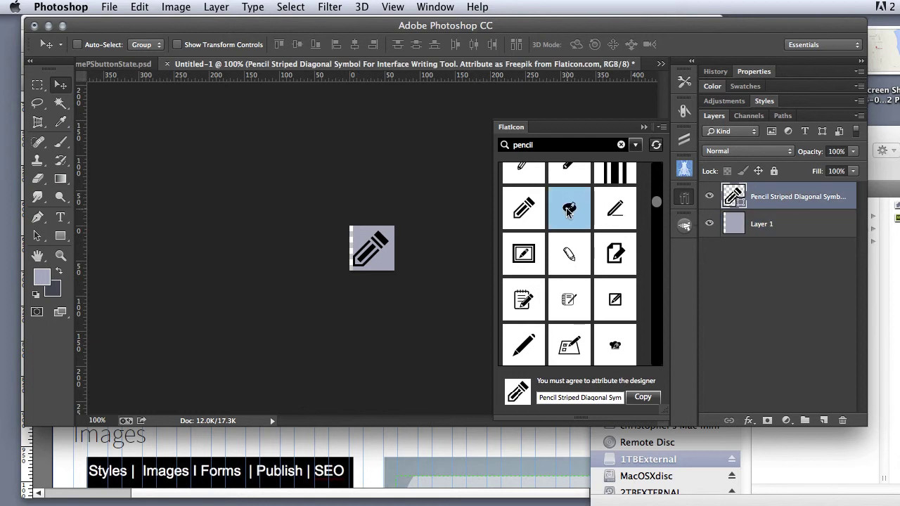
key("alt+bracketleft")
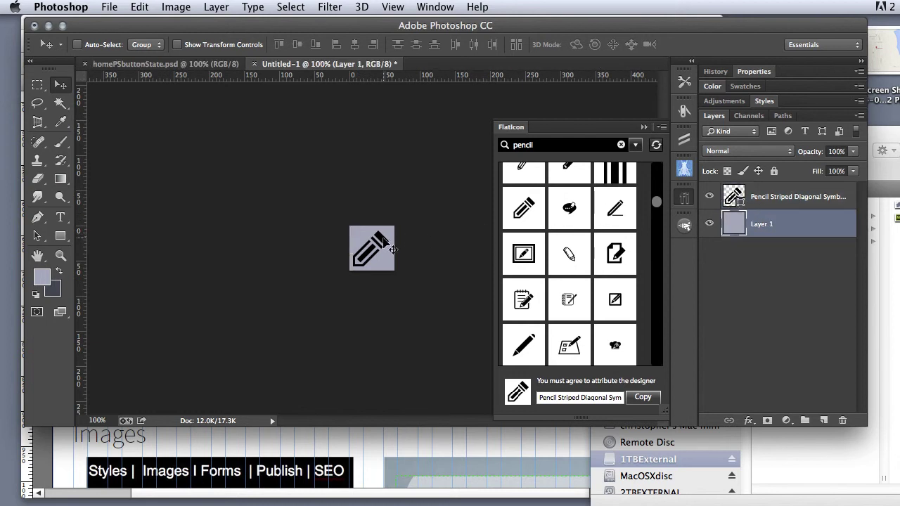
left_click(770, 202)
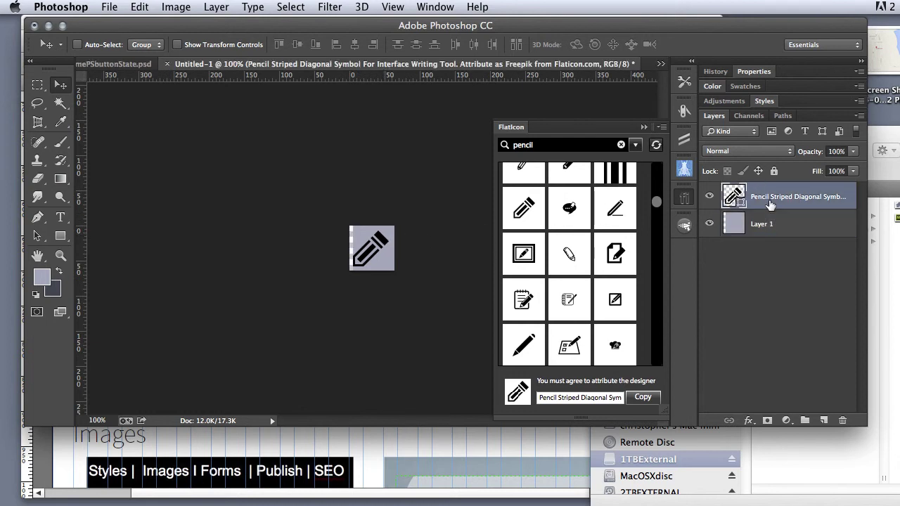
key("alt+bracketleft")
left_click(770, 203)
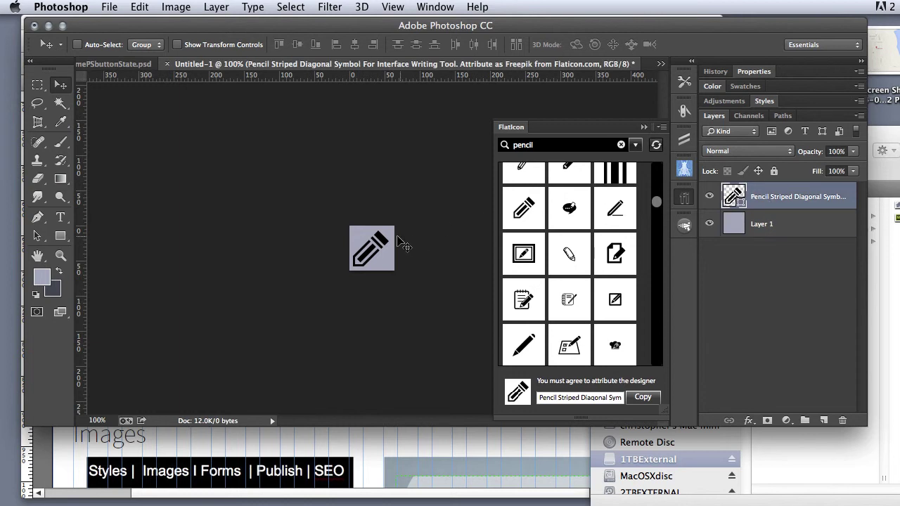
left_click_drag(392, 246, 397, 241)
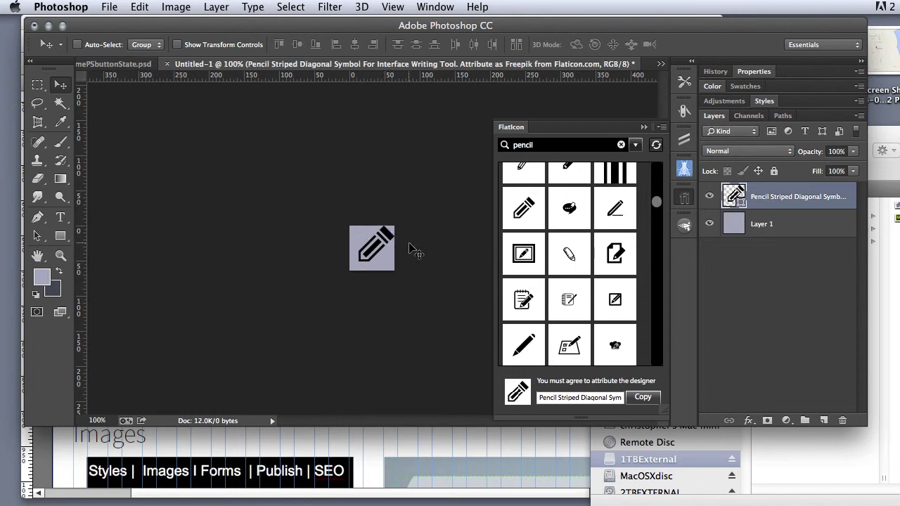
key("Down")
key("Down")
key("Down")
key("Down")
key("Left")
key("Left")
key("Left")
key("Left")
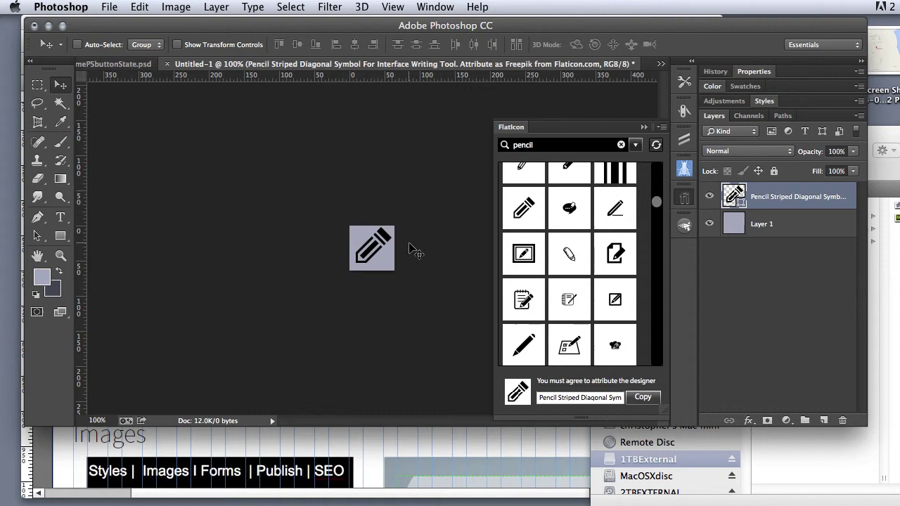
key("Left")
key("Left")
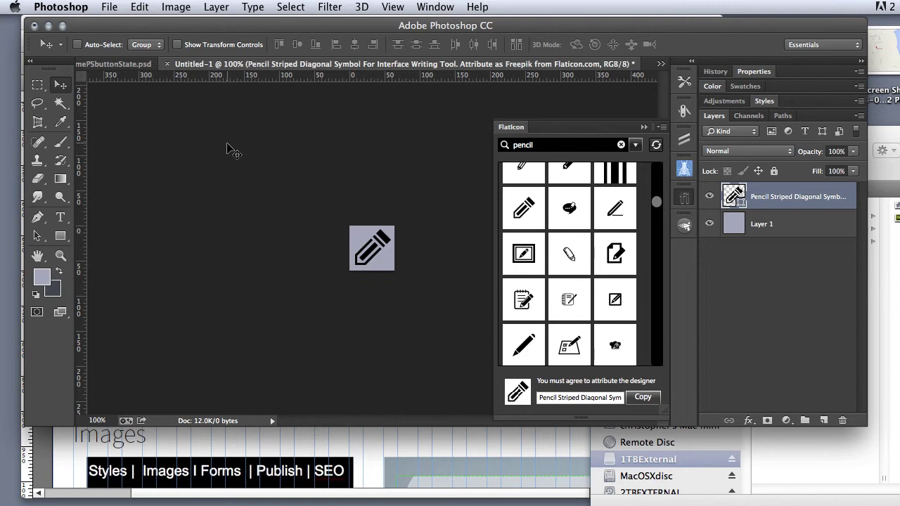
- Preview the icon as a 64×64 PNG-24 in Save for Web, then collapse the Flaticon panel
left_click(108, 7)
left_click(151, 193)
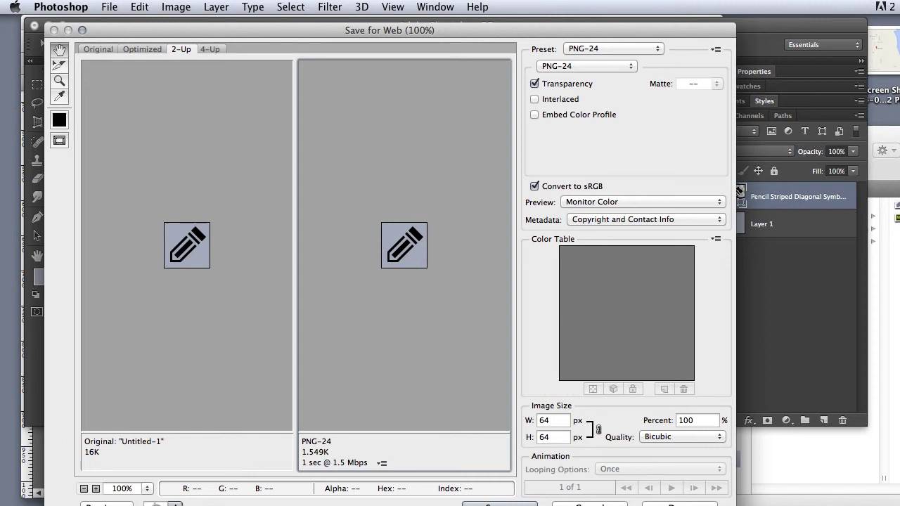
left_click(661, 501)
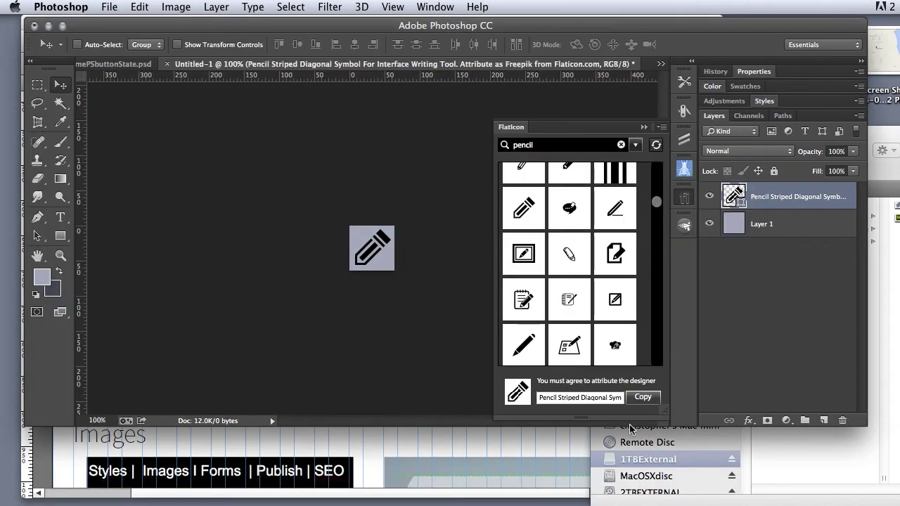
left_click(643, 128)
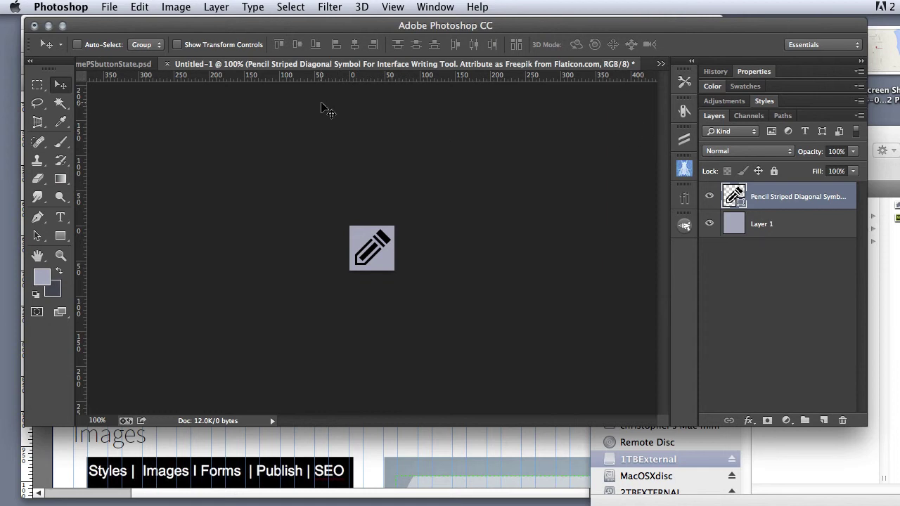
- Save the document as pencilIcon.psd in the images folder with Maximize Compatibility on
key("super+shift+s")
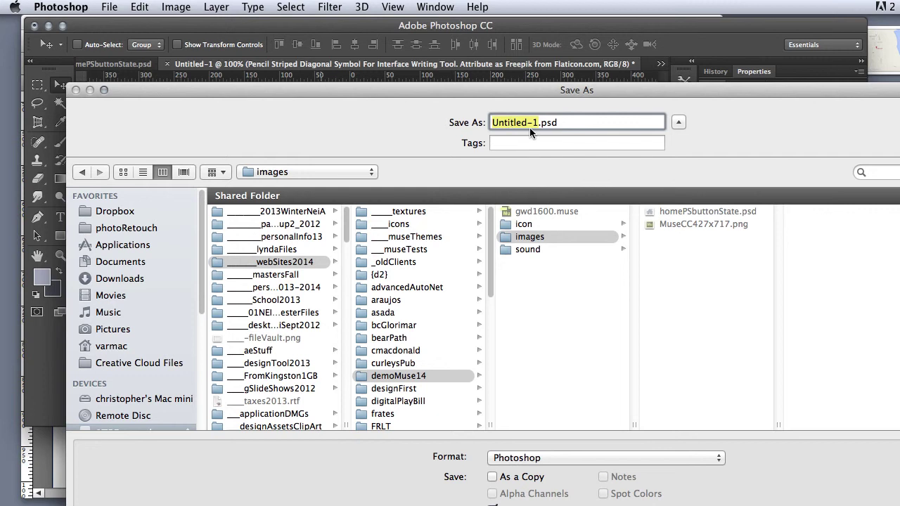
type("pencilIcon")
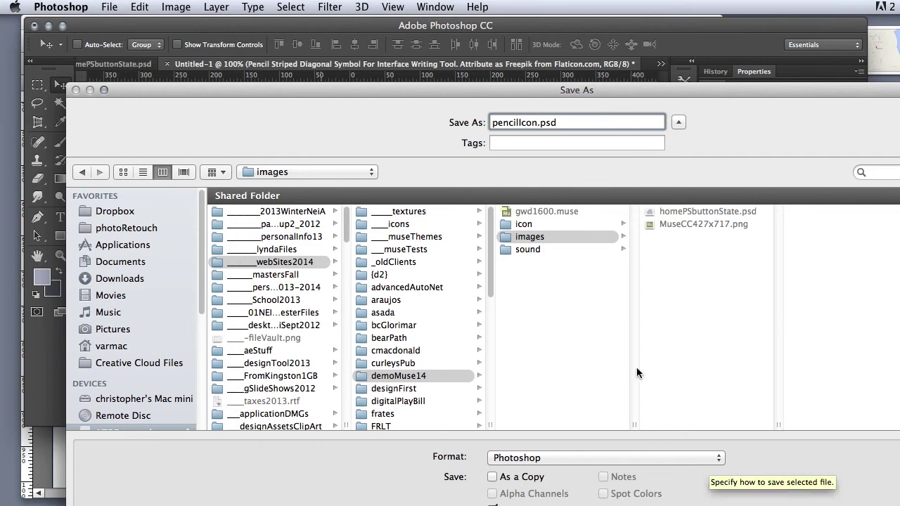
key("Return")
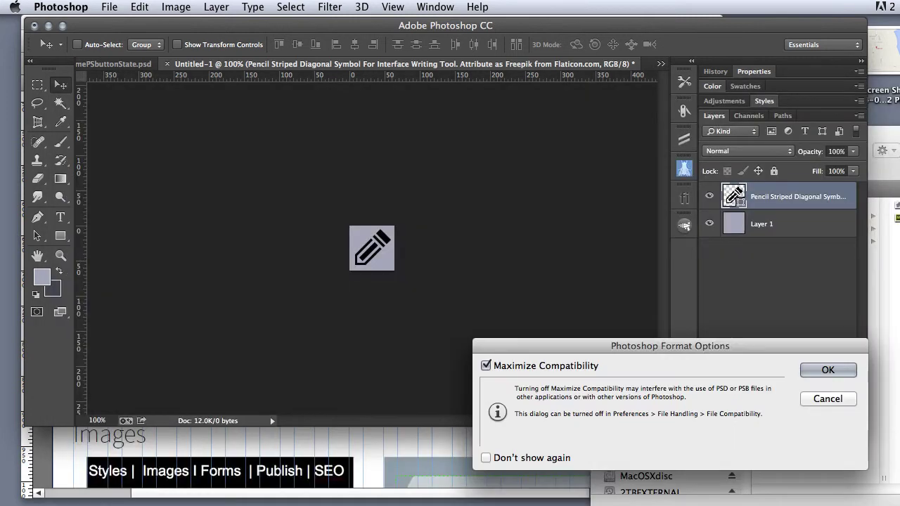
left_click(828, 370)
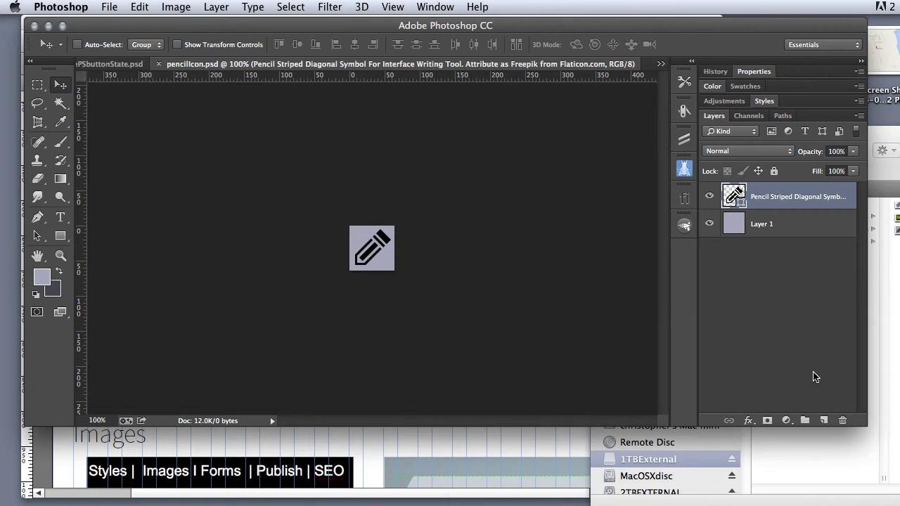
- Turn on File > Generate > Image Assets for pencilIcon.psd
left_click(109, 9)
mouse_move(128, 206)
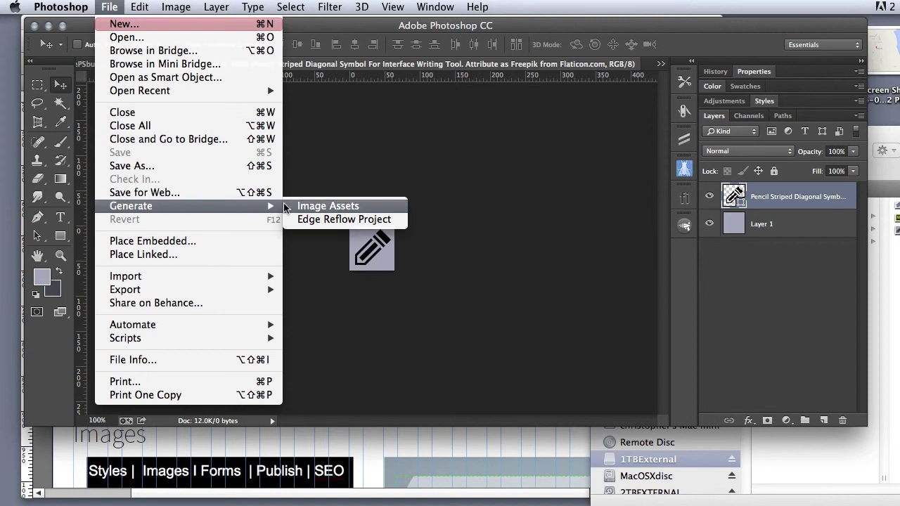
left_click(328, 206)
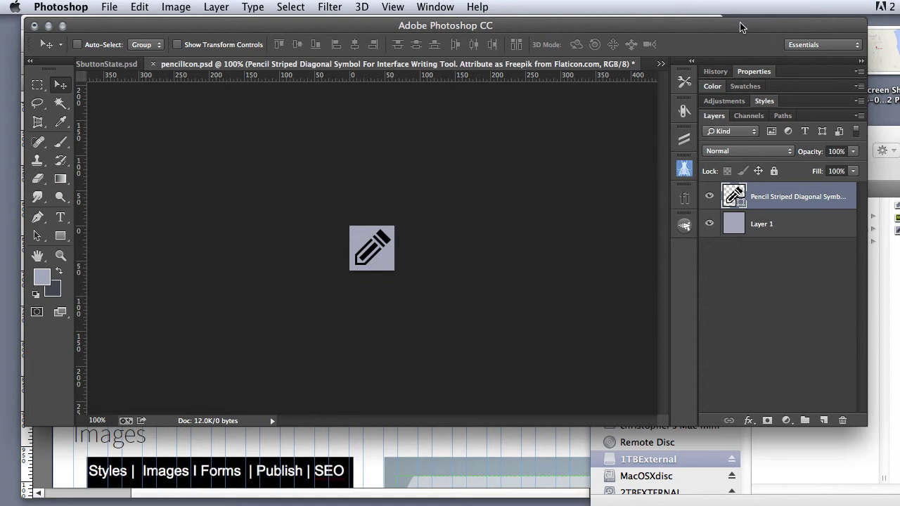
- Merge the pencil layer down into Layer 1 and enlarge the Photoshop window
left_click_drag(740, 26, 412, 26)
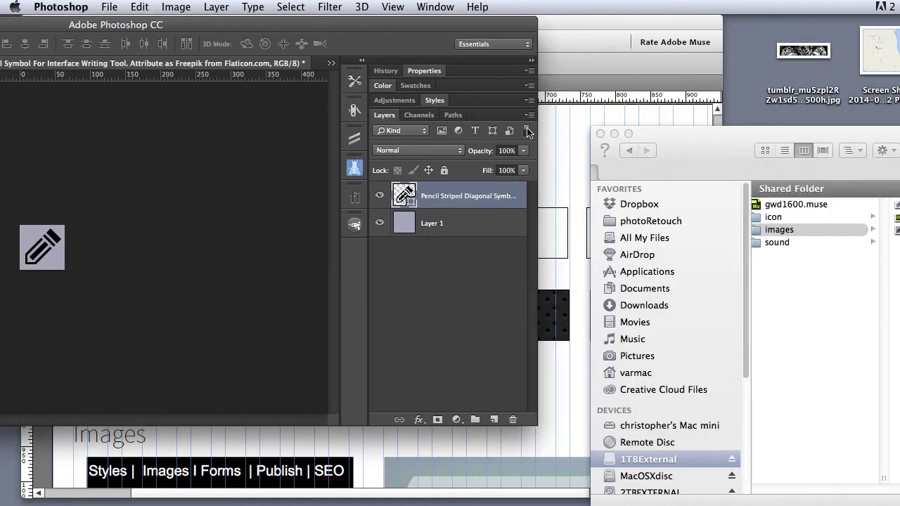
left_click(530, 115)
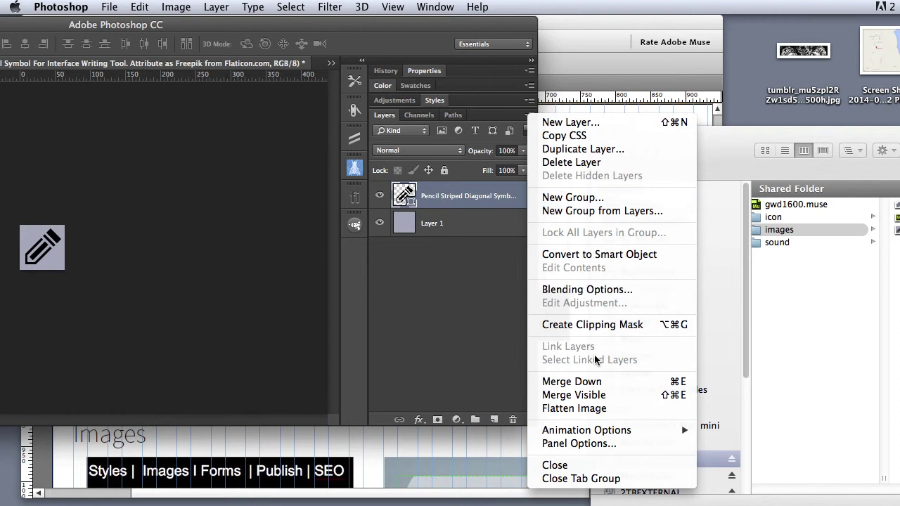
left_click(599, 383)
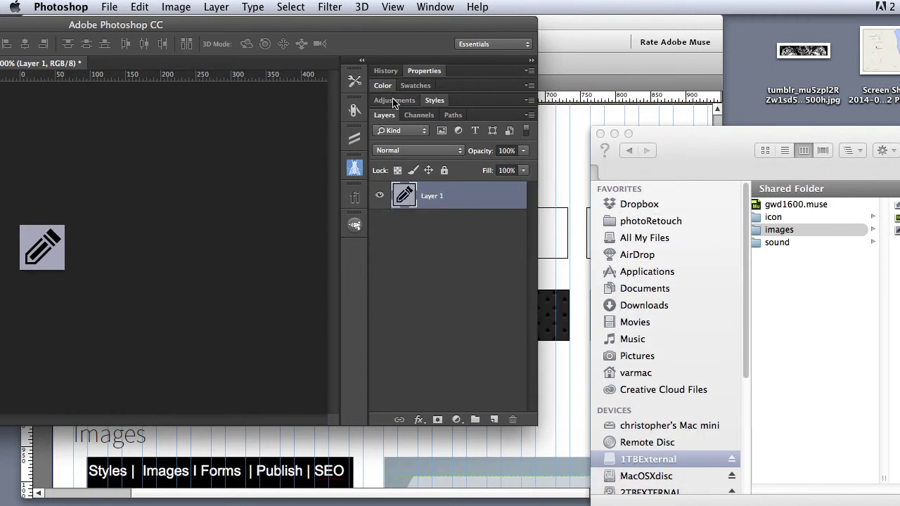
double_click(356, 28)
mouse_move(679, 37)
left_mouse_down()
mouse_move(696, 35)
mouse_move(679, 36)
left_mouse_up()
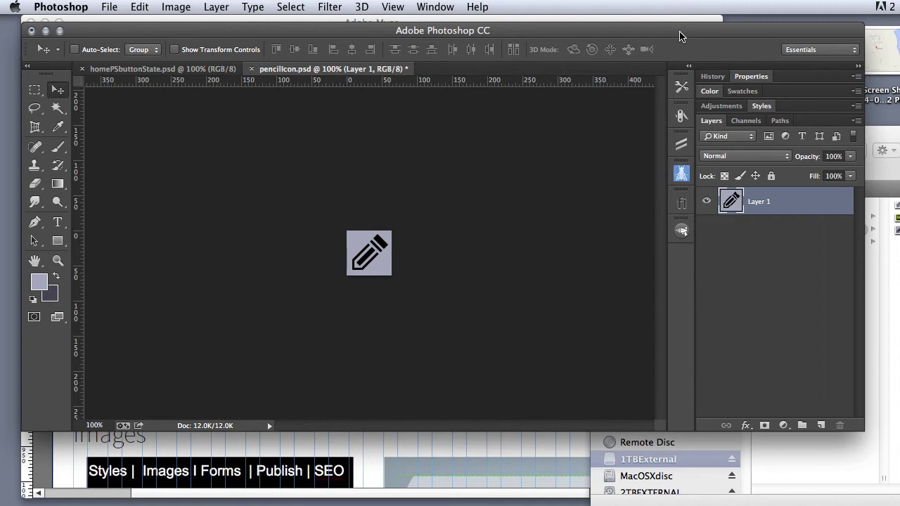
- Arrange Photoshop and Finder side by side so the images folder stays visible
left_click_drag(863, 430, 767, 416)
left_click(850, 129)
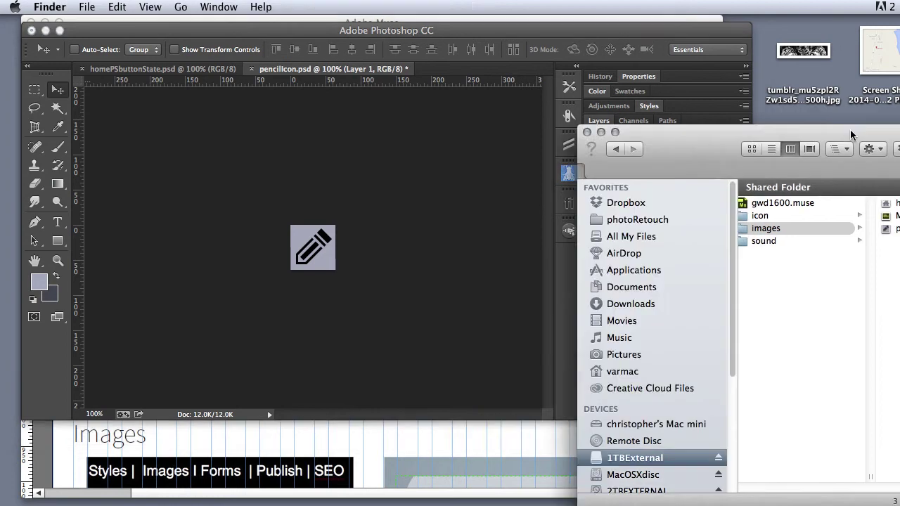
left_click_drag(850, 129, 727, 134)
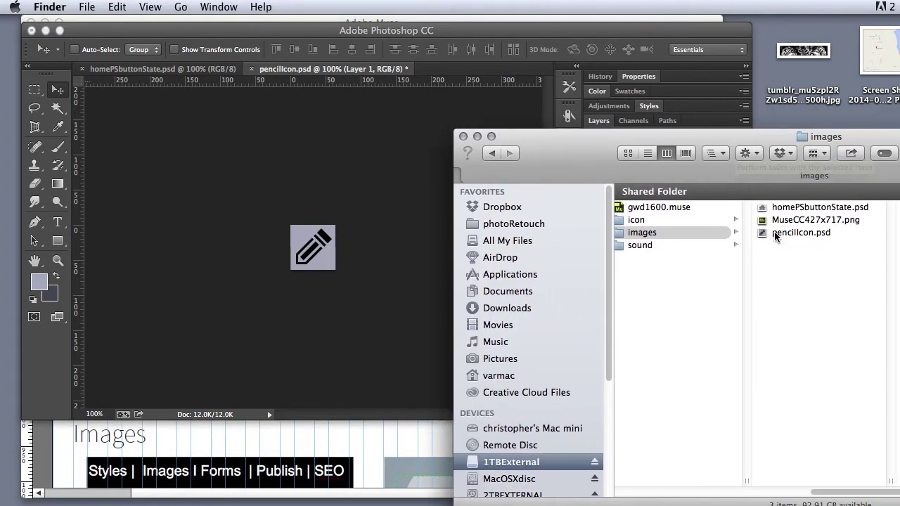
left_click(407, 186)
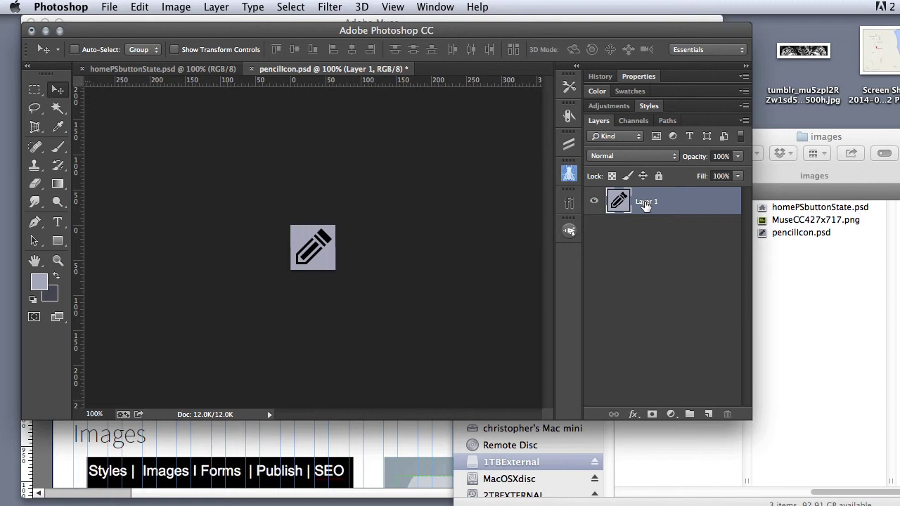
- Rename Layer 1 to 'pencil64.png, 50% pencilIcon32.png, 25% pencil16.png'
double_click(646, 203)
type("pencil64.png, 50% pencil")
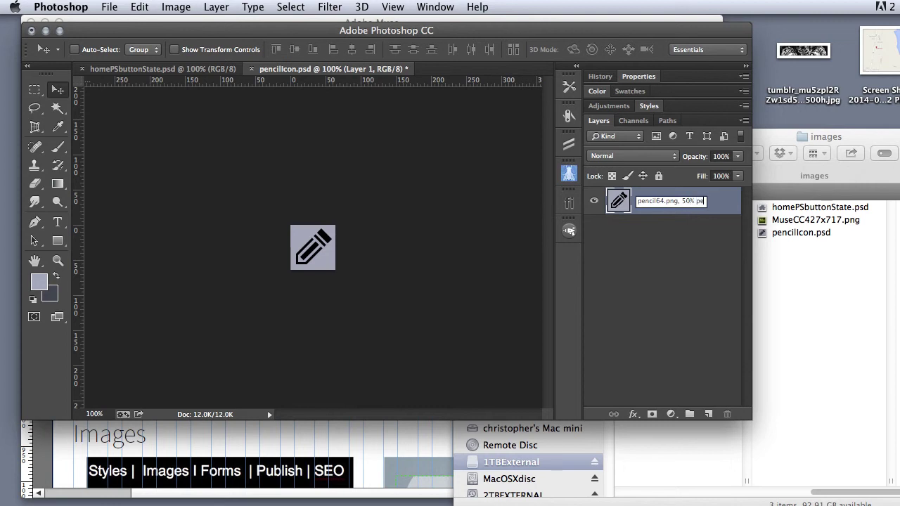
type("Icon32.png")
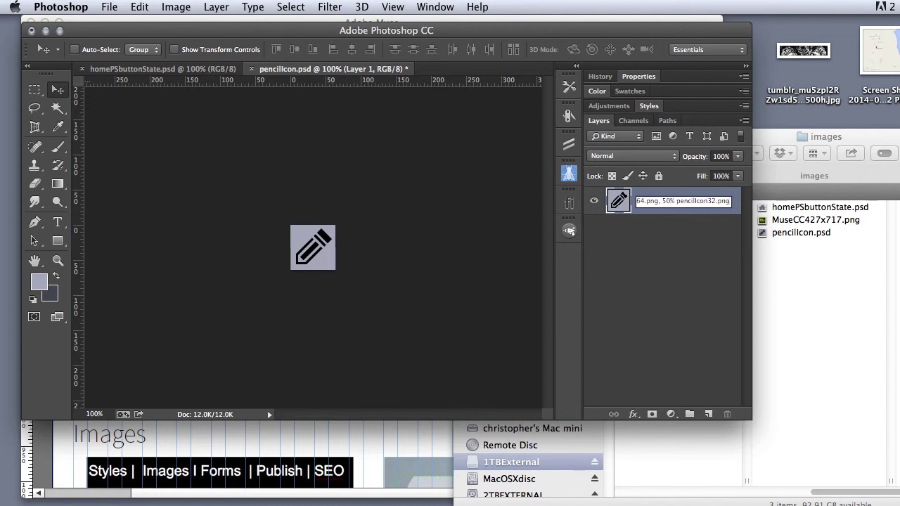
type(", ")
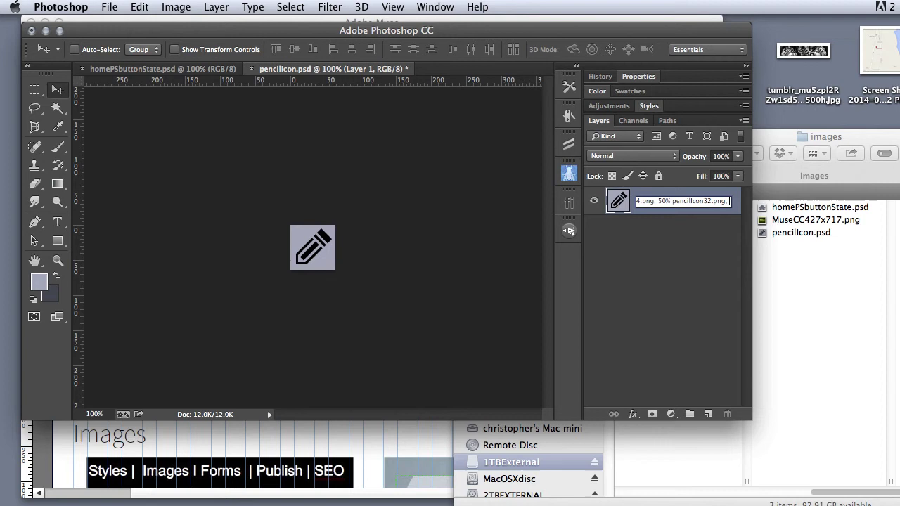
type("pencil")
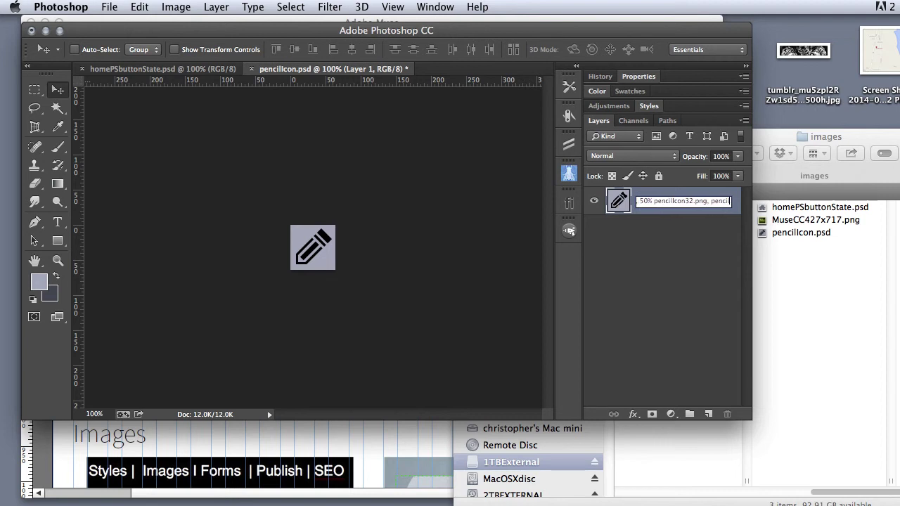
type("16.png")
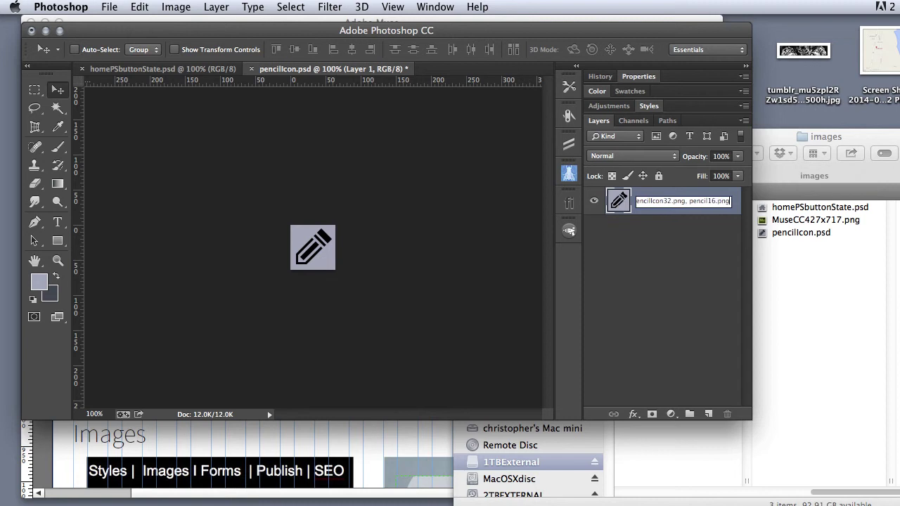
left_click(689, 201)
type("25%")
key("Return")
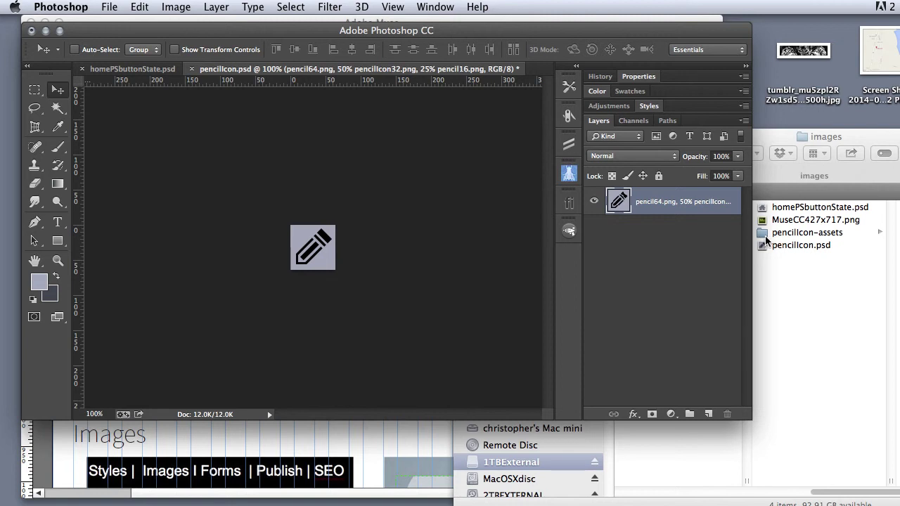
- Open pencilIcon-assets in Finder and preview pencil16.png, pencil64.png and pencilIcon32.png
left_click(766, 240)
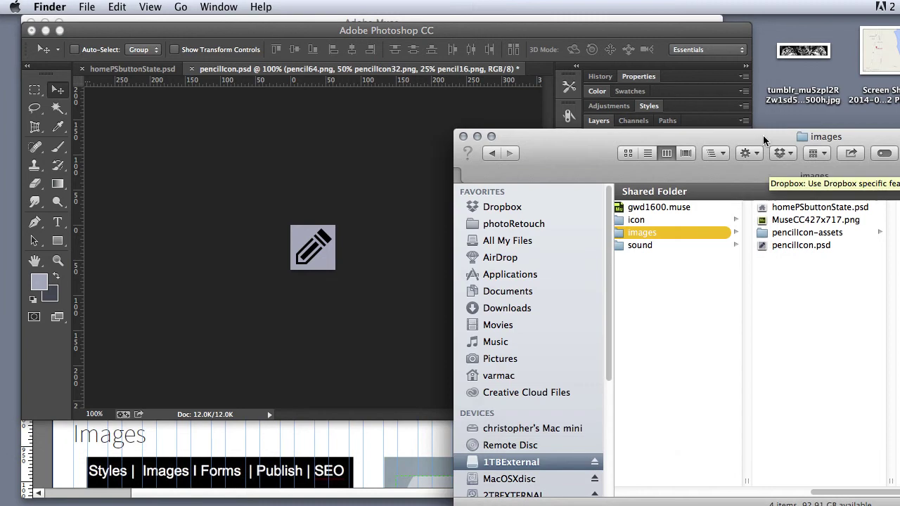
left_click_drag(763, 135, 440, 139)
left_click(500, 225)
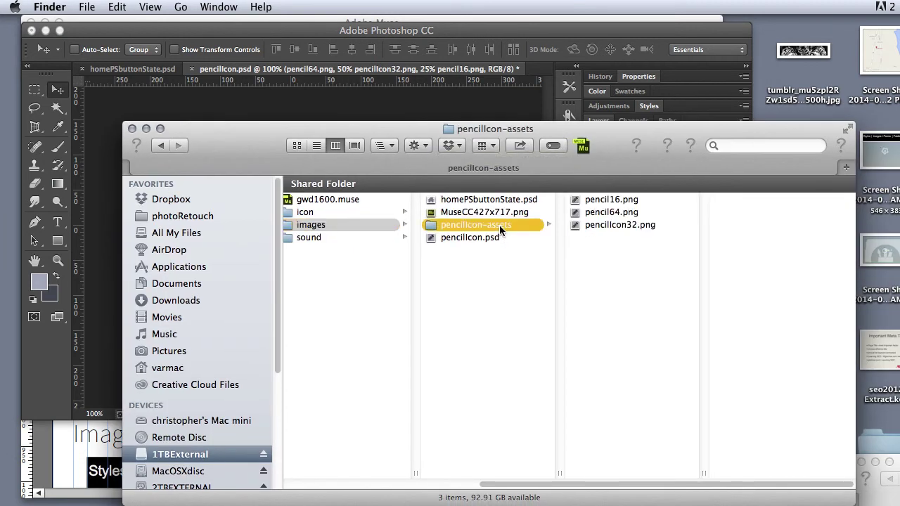
left_click(601, 201)
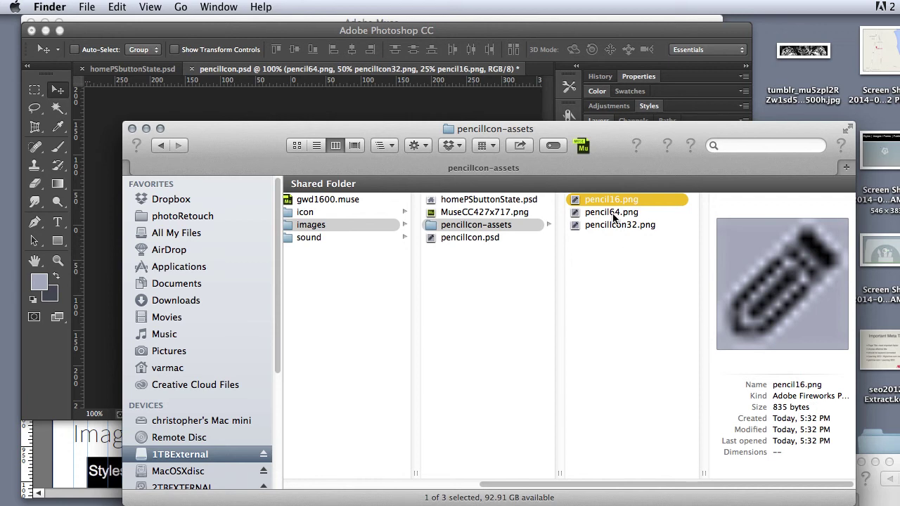
left_click(613, 213)
left_click(611, 225)
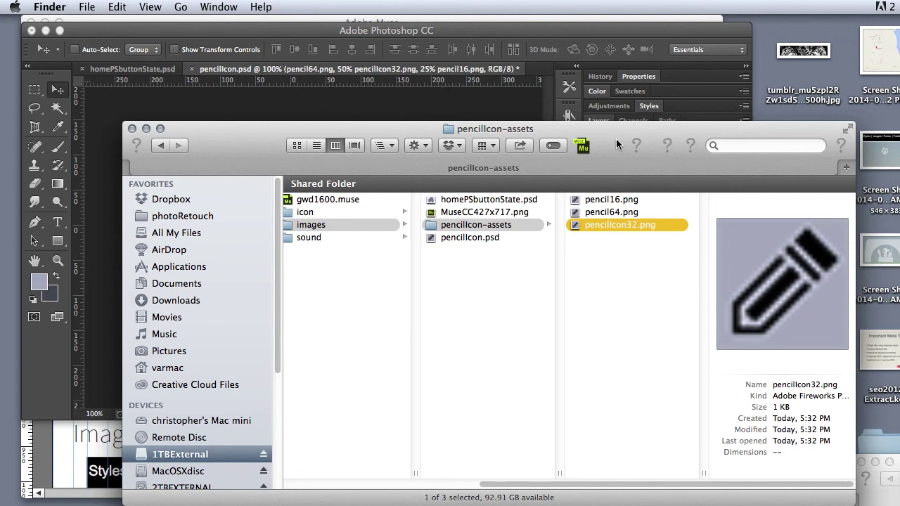
left_click_drag(244, 150, 768, 159)
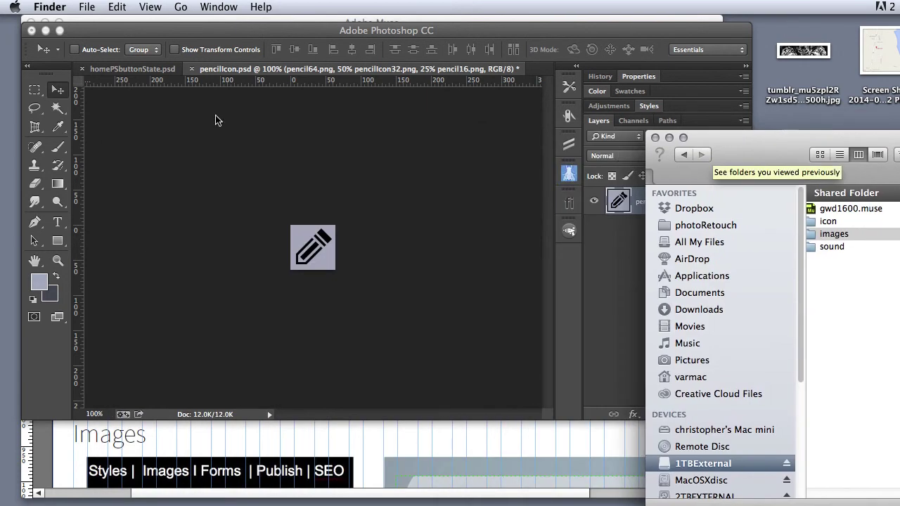
left_click(87, 6)
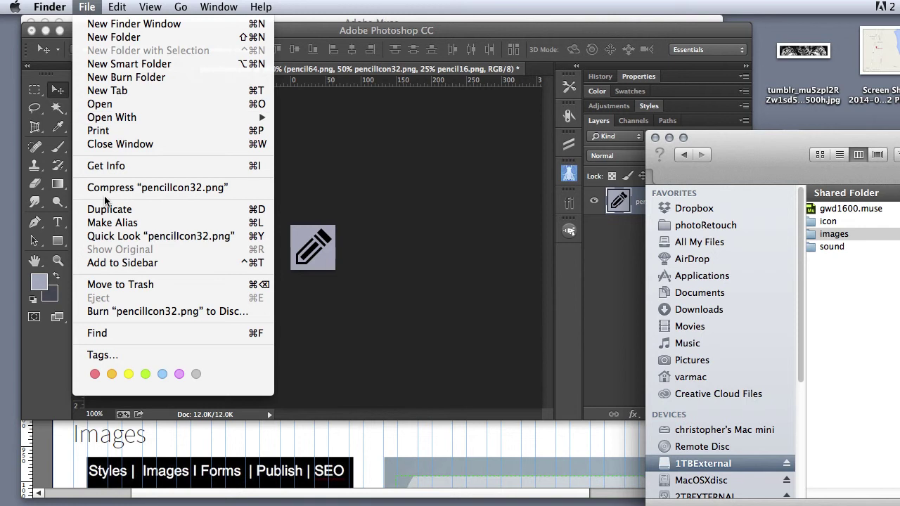
- Verify Image Assets is still checked under File > Generate, then bring Adobe Muse forward
left_click(457, 129)
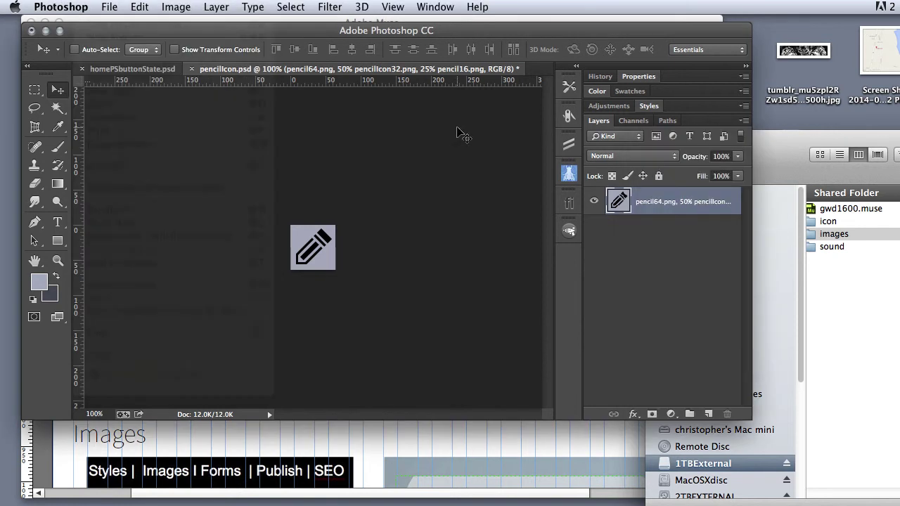
left_click(109, 6)
mouse_move(121, 205)
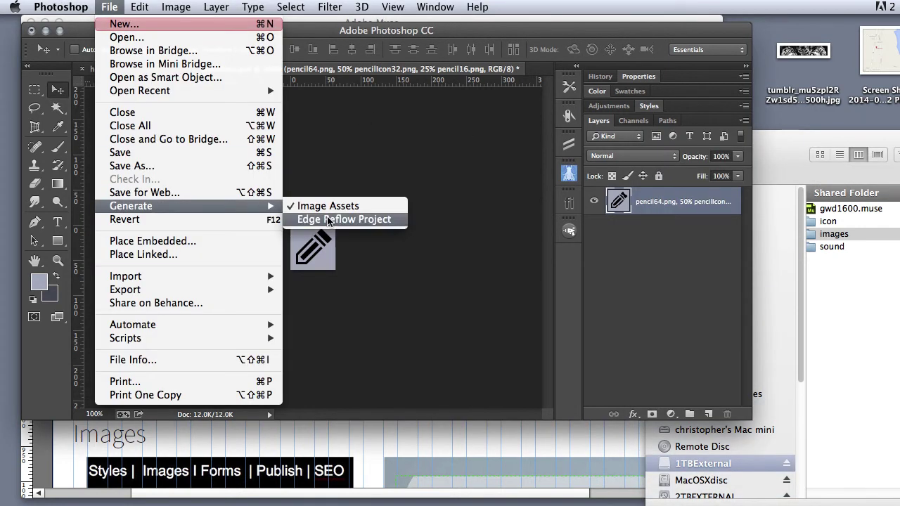
left_click(440, 238)
left_click(462, 436)
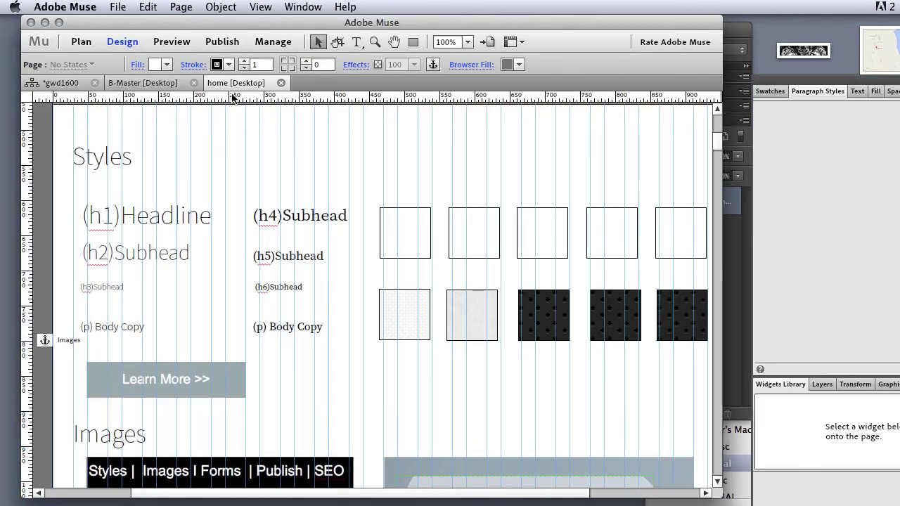
- Set pencilIcon-assets/pencil64.png as the home page favicon in Page Properties
left_click(120, 9)
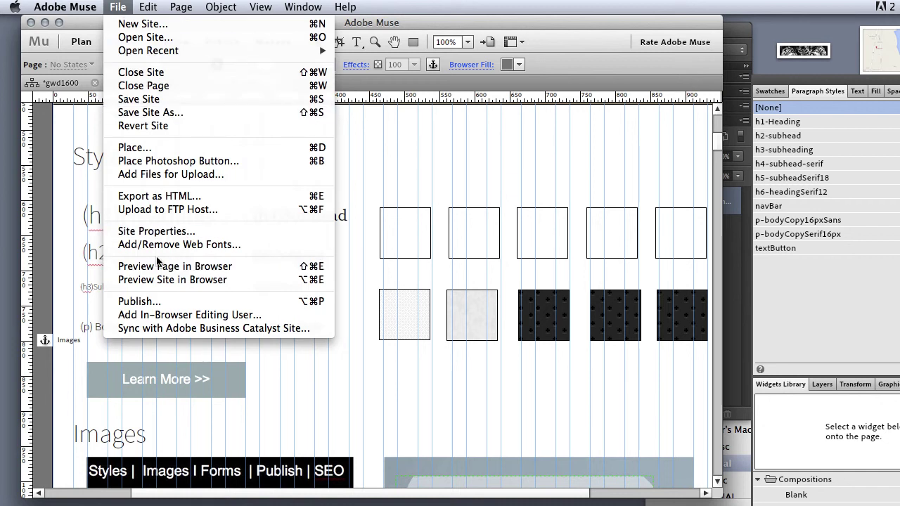
left_click(388, 161)
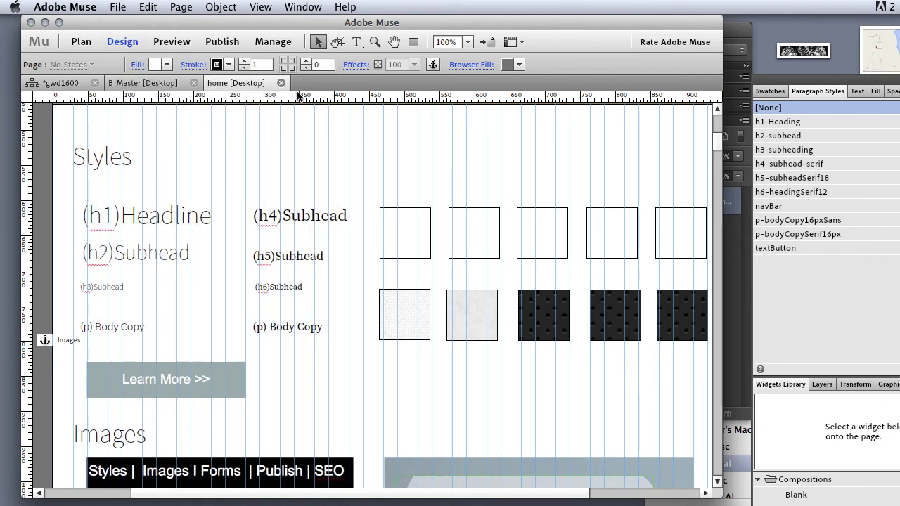
left_click(173, 6)
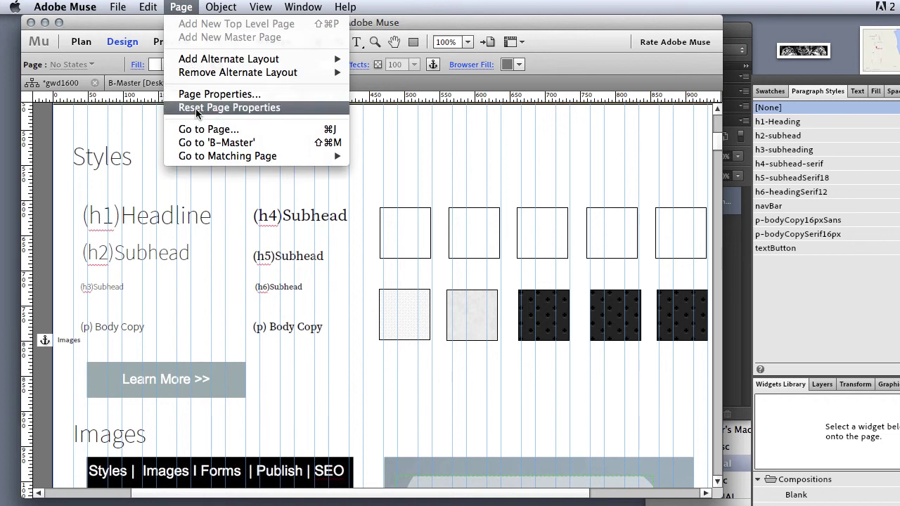
left_click(432, 114)
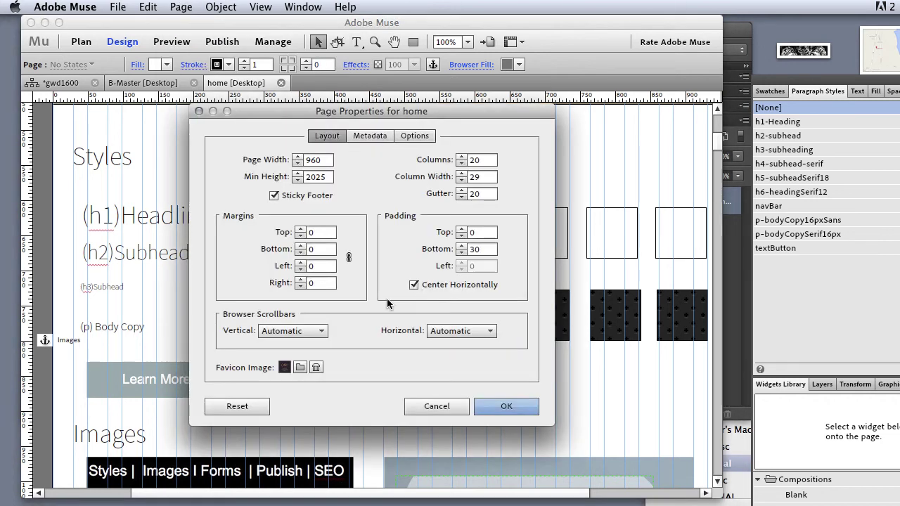
left_click(299, 368)
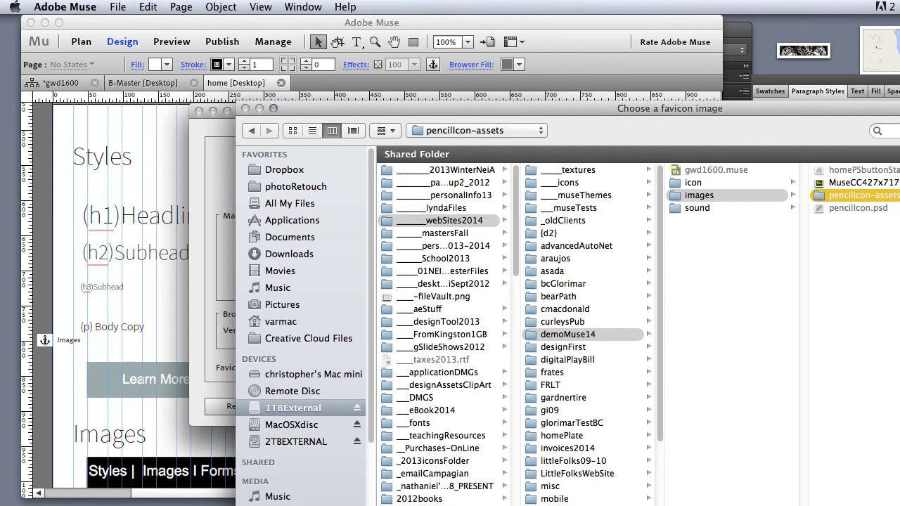
left_click(861, 182)
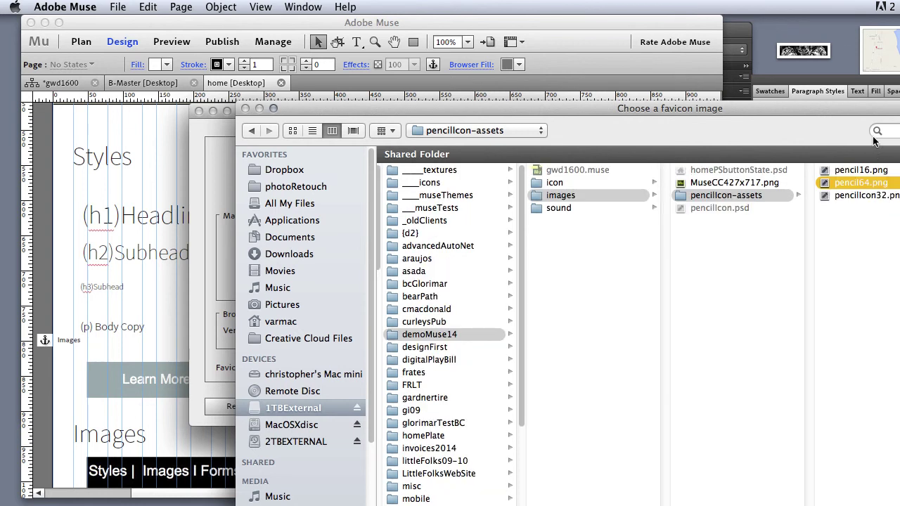
left_click_drag(844, 109, 770, 113)
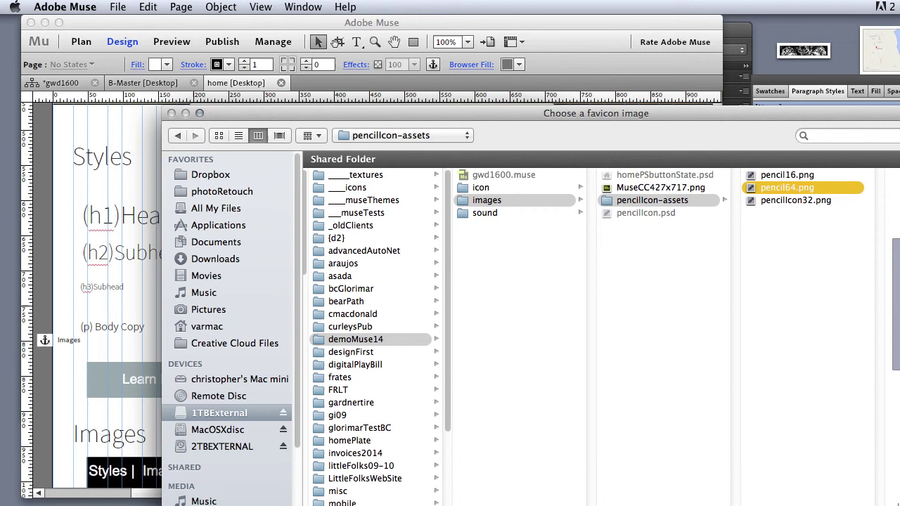
key("Return")
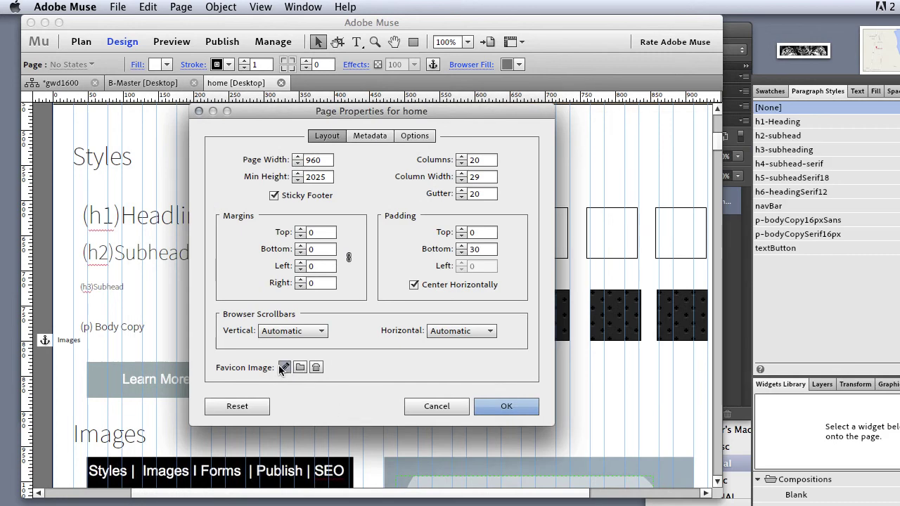
left_click(492, 412)
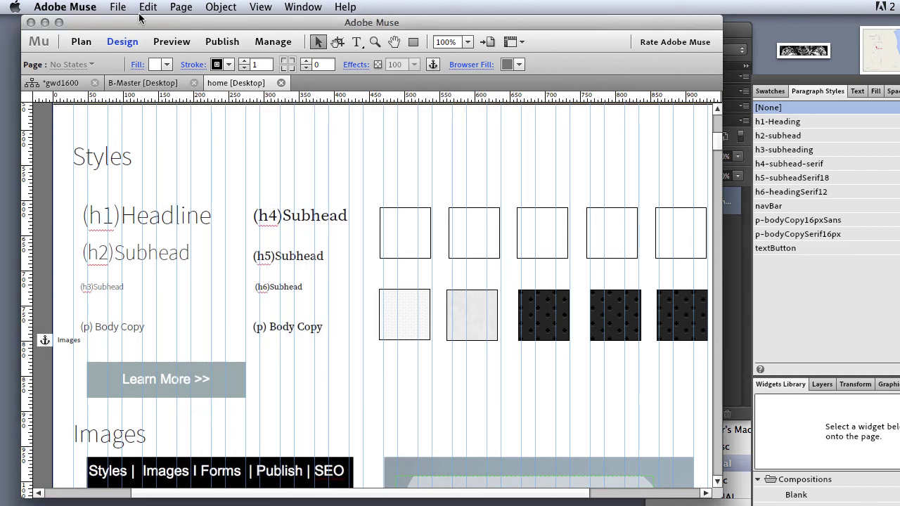
- Preview the home page in Safari via File > Preview Page in Browser
left_click(118, 8)
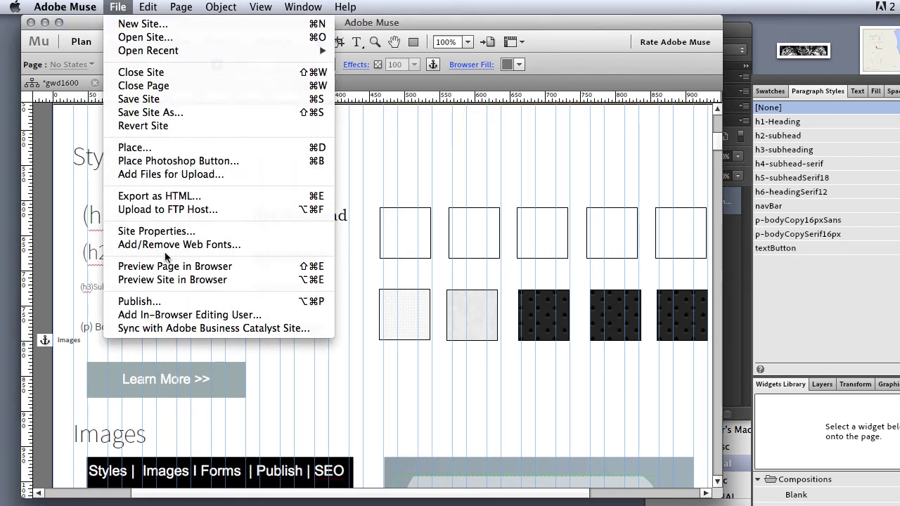
left_click(167, 271)
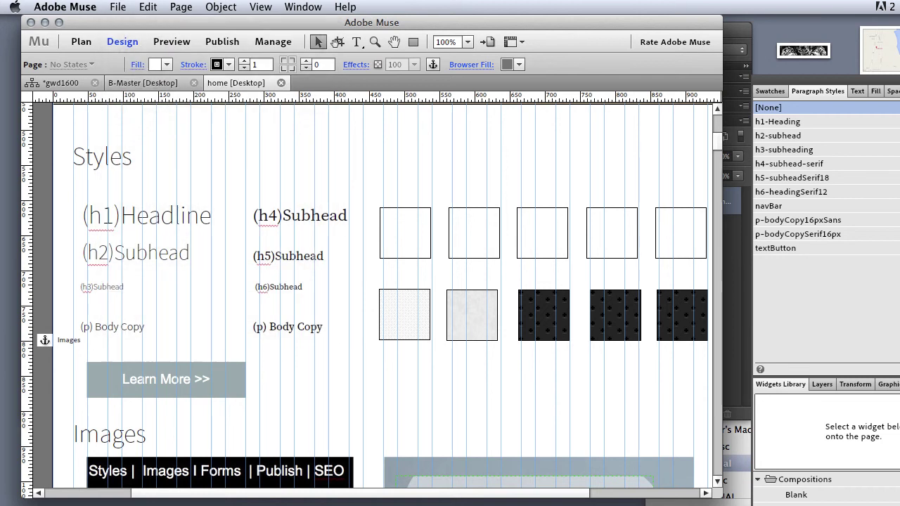